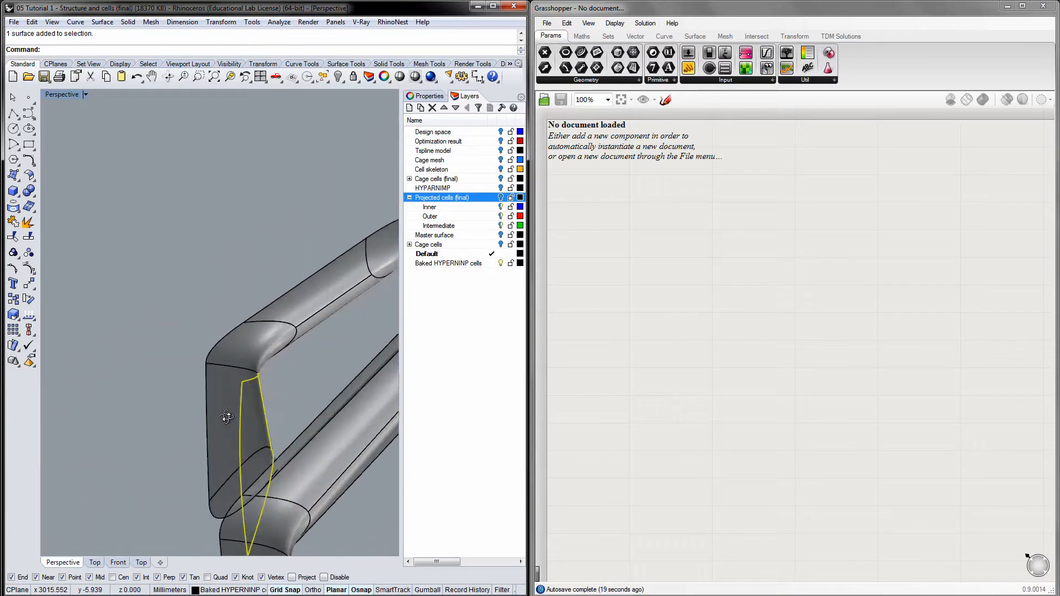
Examine a corner of the baked HYPARNINP cells up close with one of its surfaces selected
scroll(227, 383, "up", 5)
left_click(206, 366)
right_click_drag(205, 366, 220, 416)
scroll(216, 339, "down", 5)
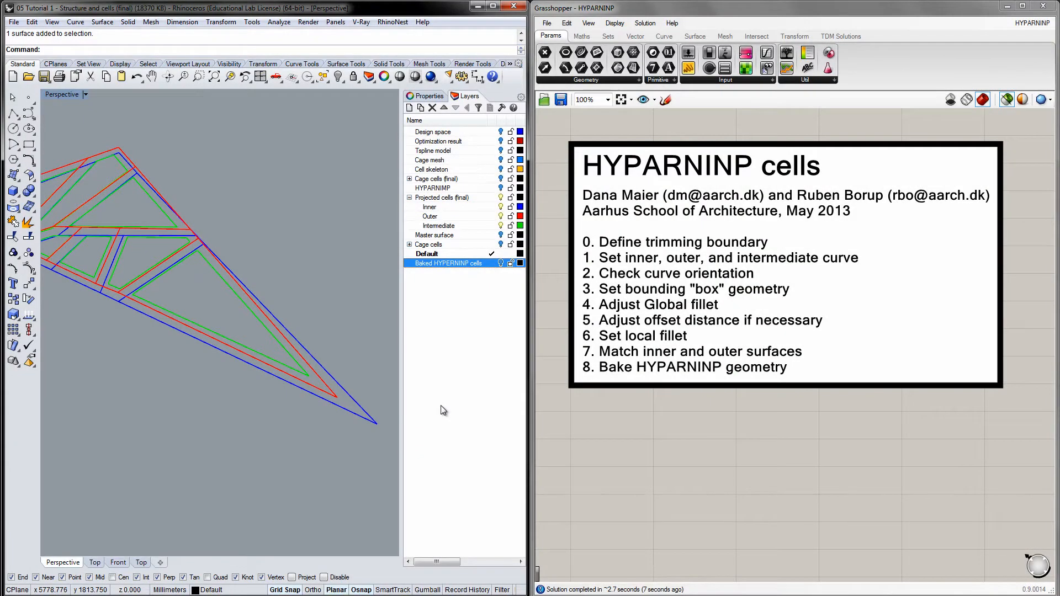
Select the pointed end cell's inner, outer and intermediate curves one at a time to examine them
left_click(270, 375)
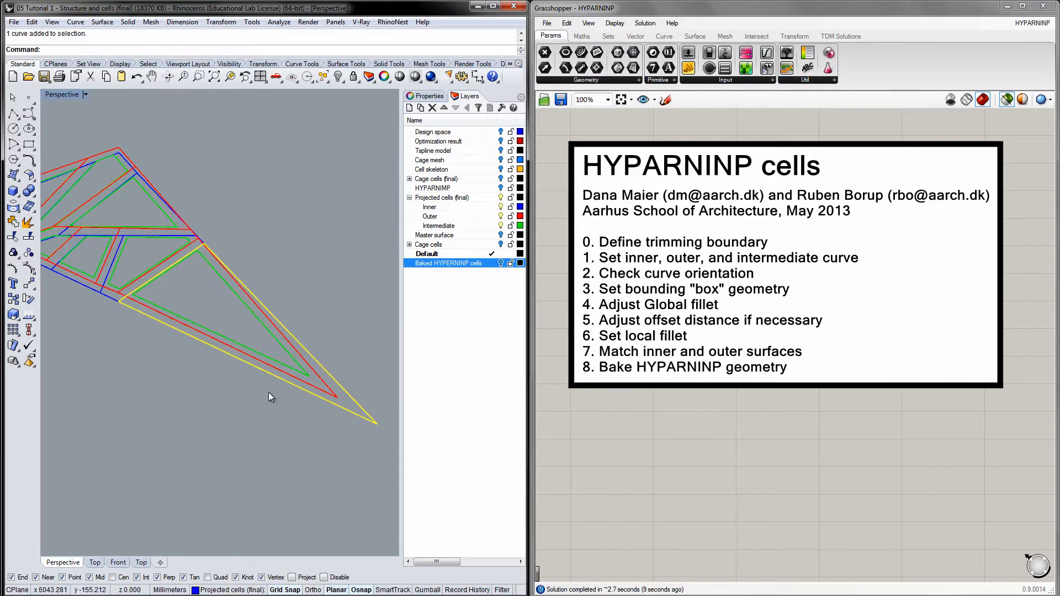
left_click(268, 392)
left_click(270, 358)
left_click(268, 389)
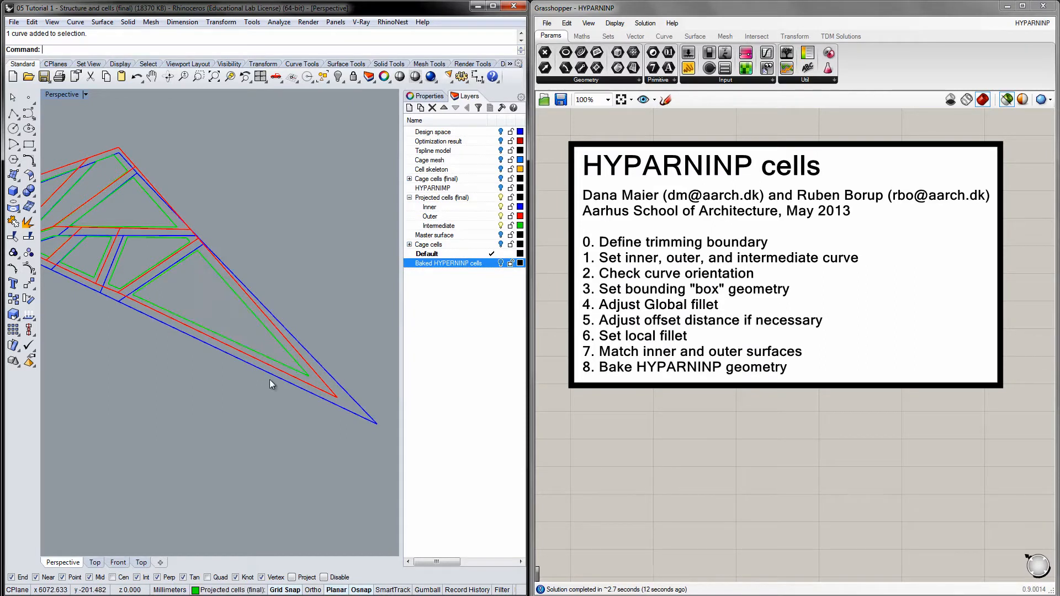
left_click(270, 365)
left_click(271, 406)
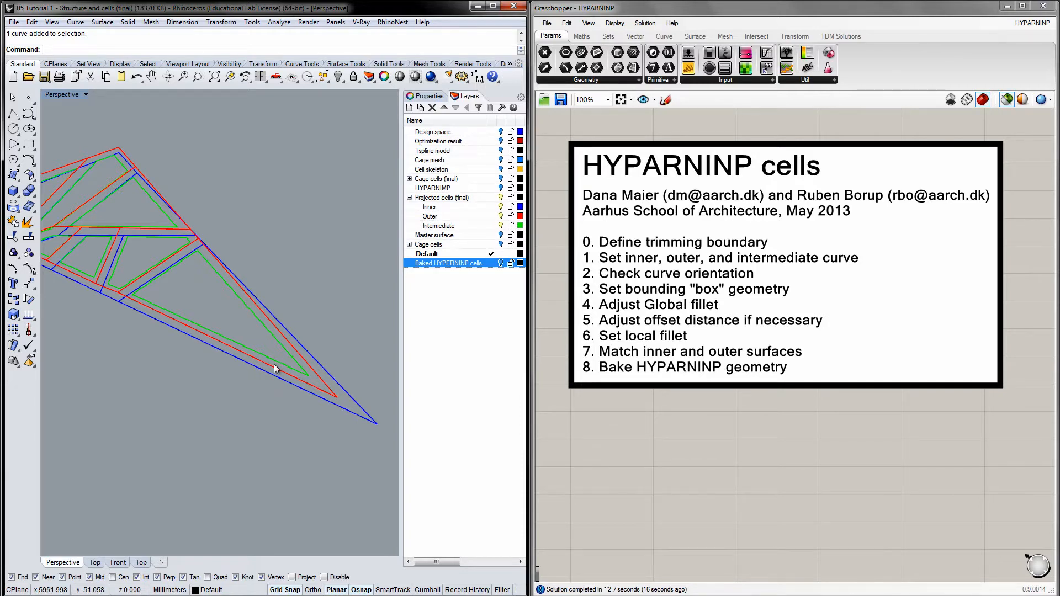
Show the Master surface layer and set the outer master surface as the single surface of the outer ext srf parameter
left_click(501, 234)
right_click_drag(283, 389, 244, 344)
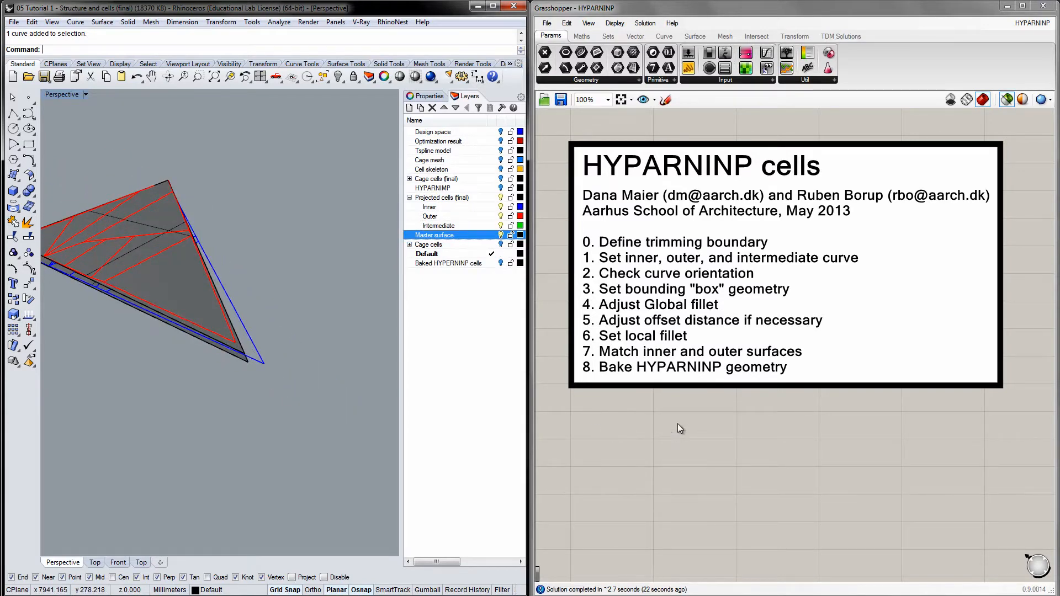
scroll(678, 408, "down", 5)
right_click_drag(694, 432, 602, 381)
scroll(701, 385, "up", 7)
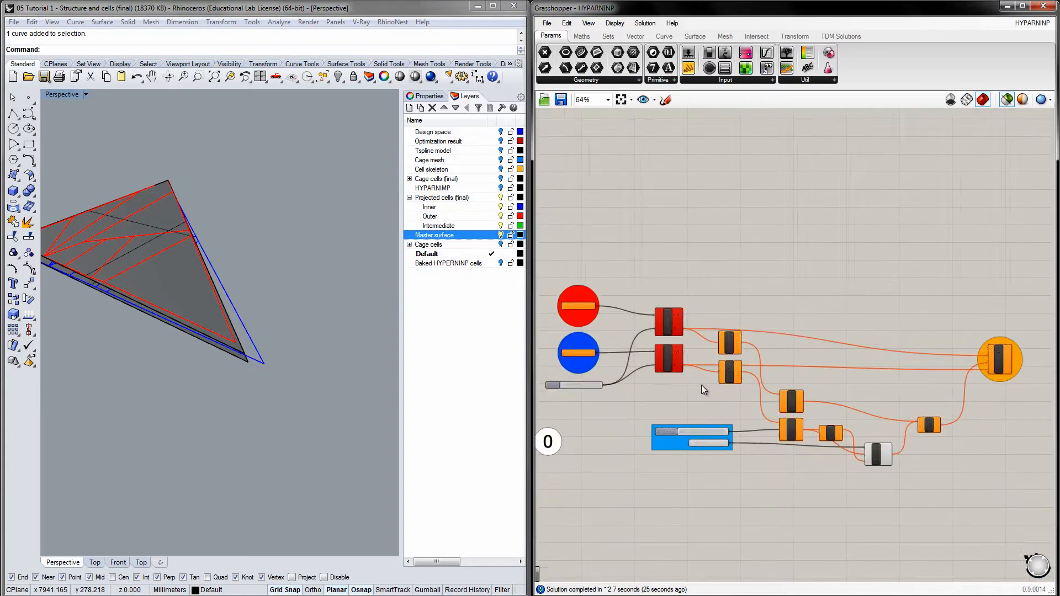
right_click_drag(636, 307, 636, 287)
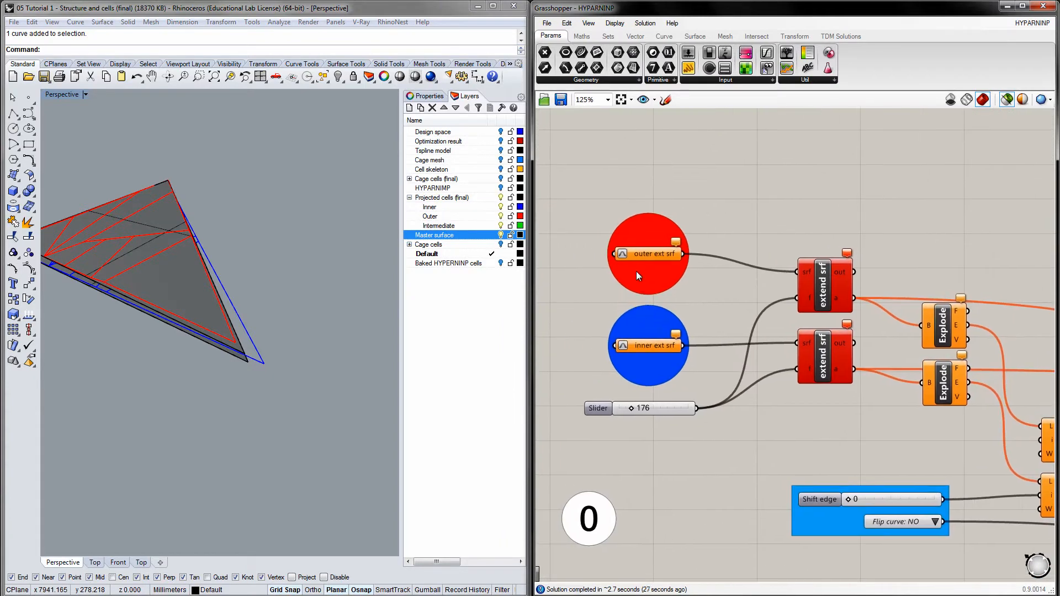
left_click(636, 253)
right_click(636, 253)
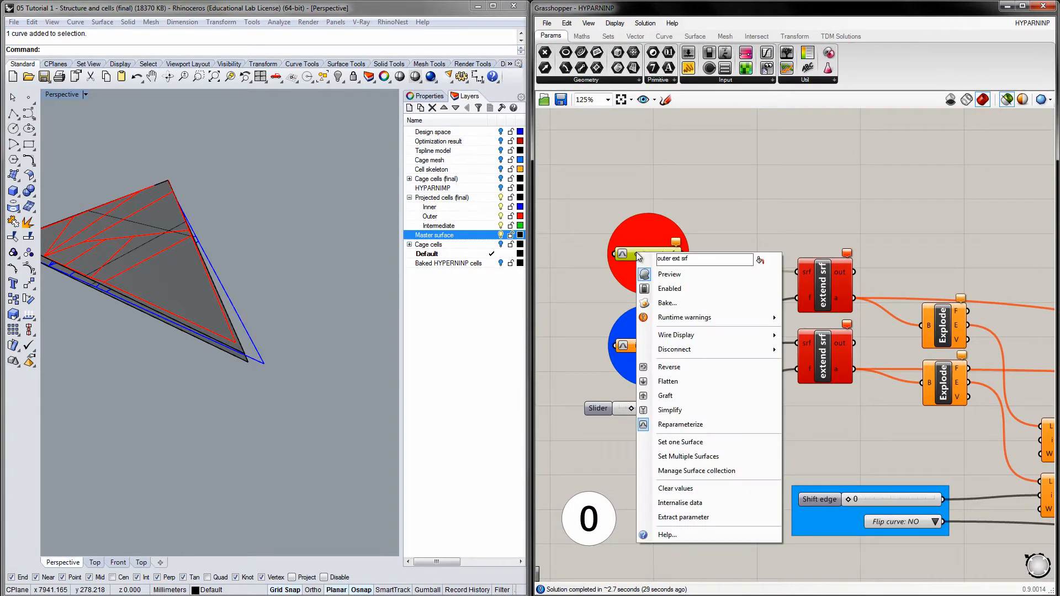
left_click(685, 441)
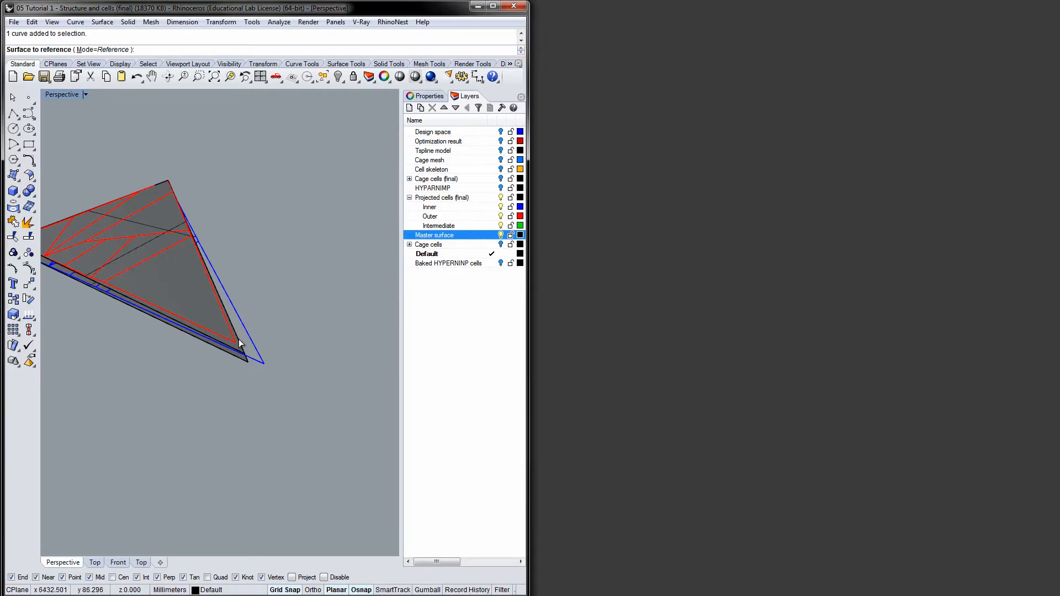
left_click(207, 303)
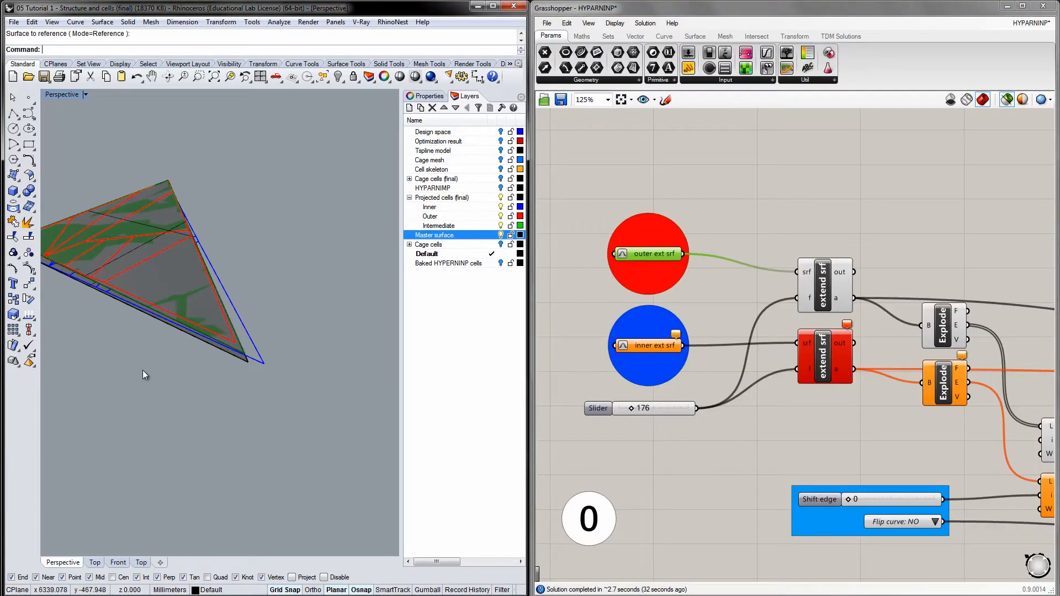
Set the inner master surface as the single surface of the inner ext srf parameter
scroll(244, 361, "up", 5)
left_click(240, 334)
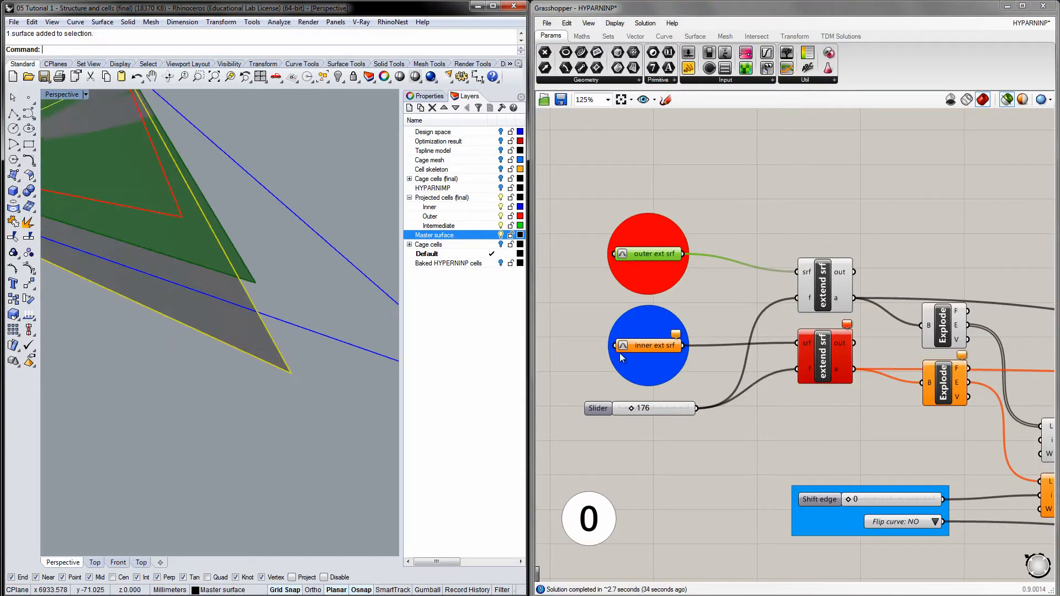
right_click(630, 343)
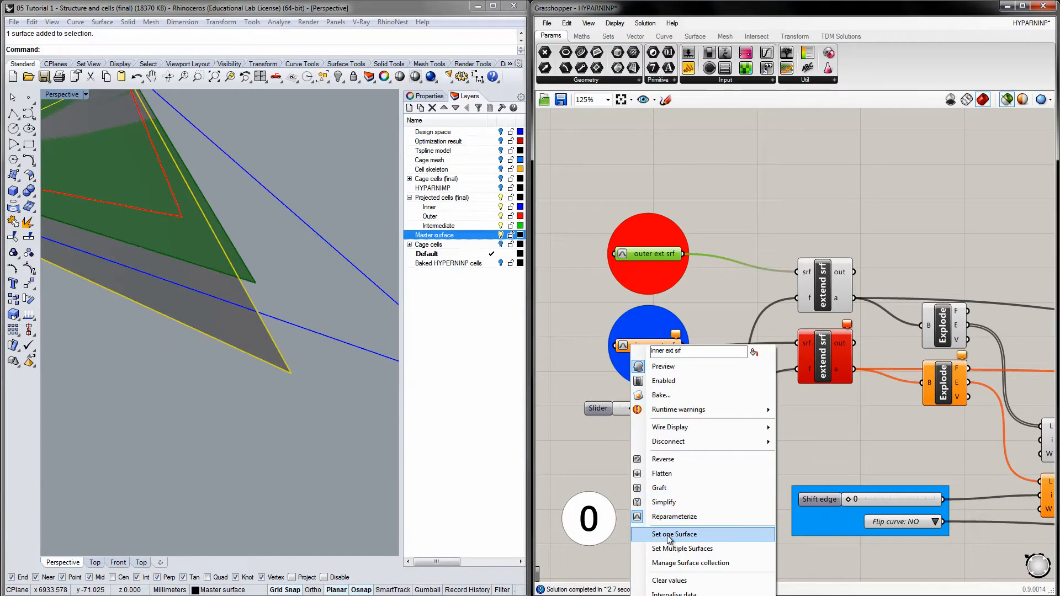
left_click(684, 532)
left_click(319, 429)
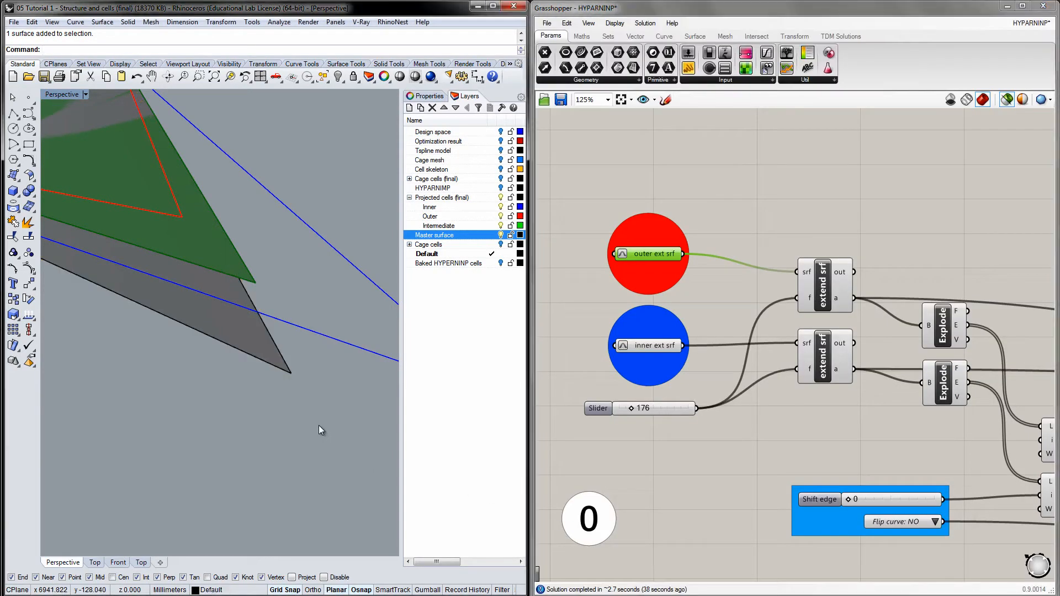
Preview the trimming boundary from the Weave component and hide the Master surface layer
scroll(319, 429, "down", 3)
left_click(601, 303)
scroll(606, 306, "down", 5)
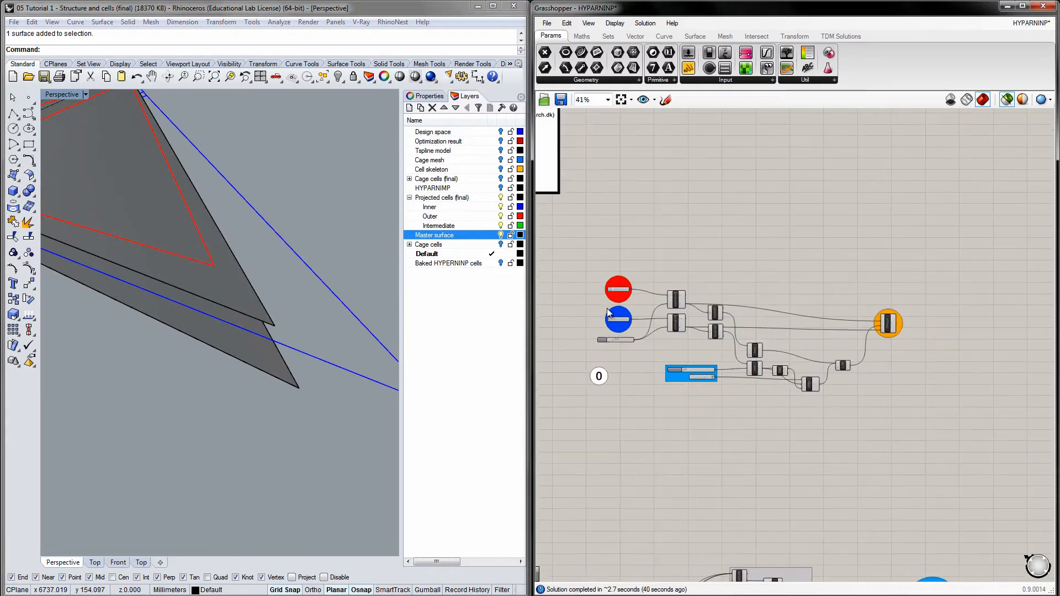
right_click_drag(824, 340, 872, 312)
scroll(882, 284, "up", 5)
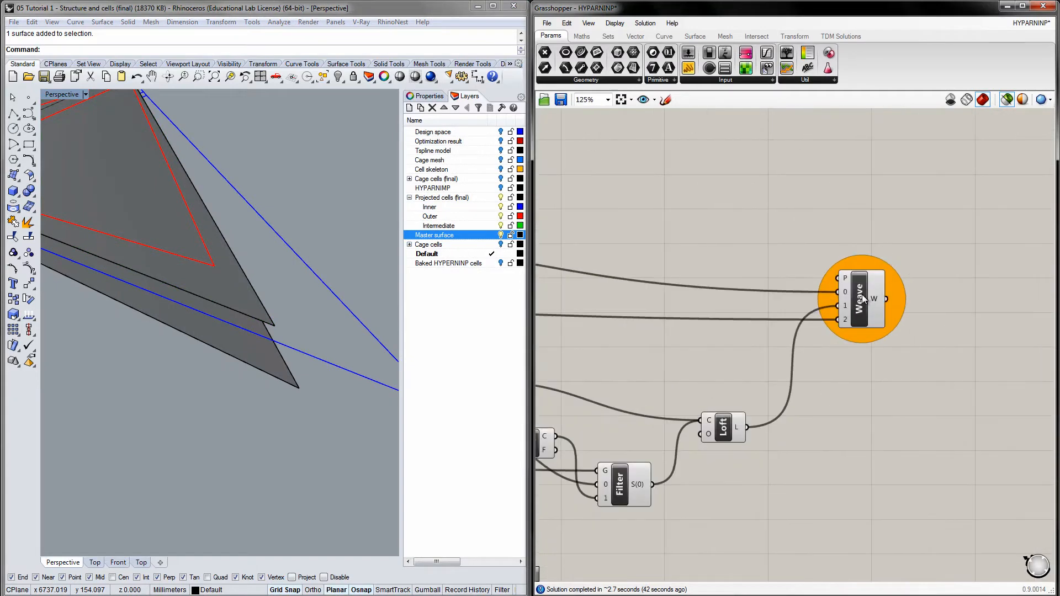
left_click(862, 293)
left_click(156, 379)
scroll(165, 343, "down", 5)
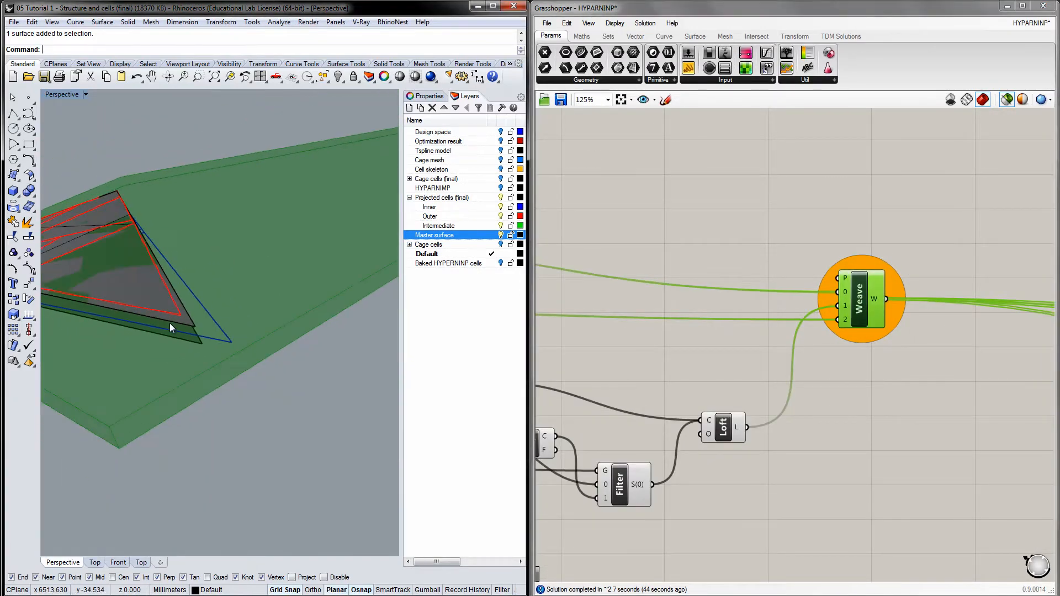
left_click(500, 235)
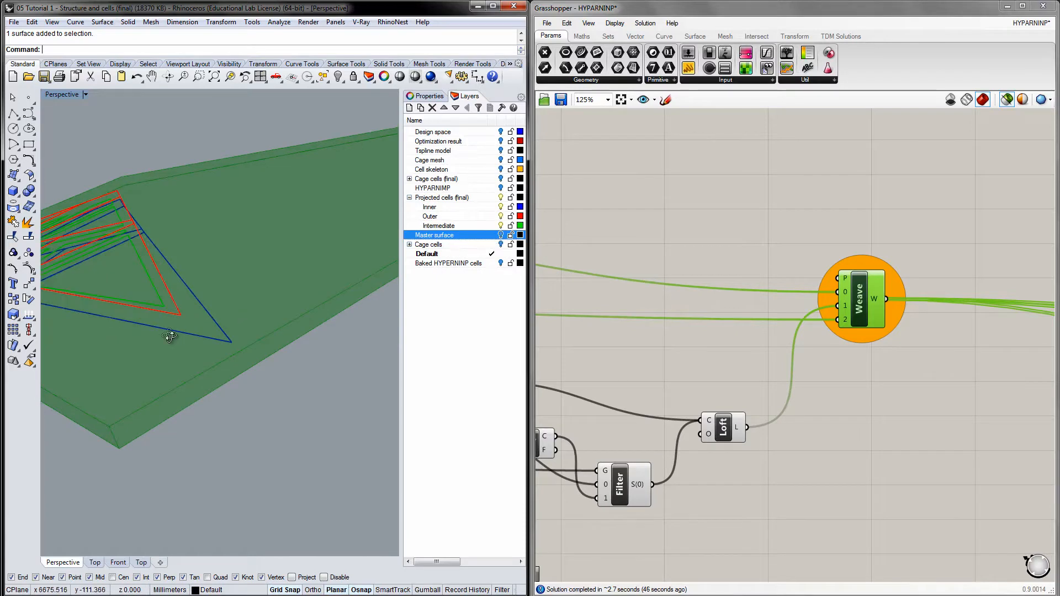
right_click_drag(165, 331, 128, 349)
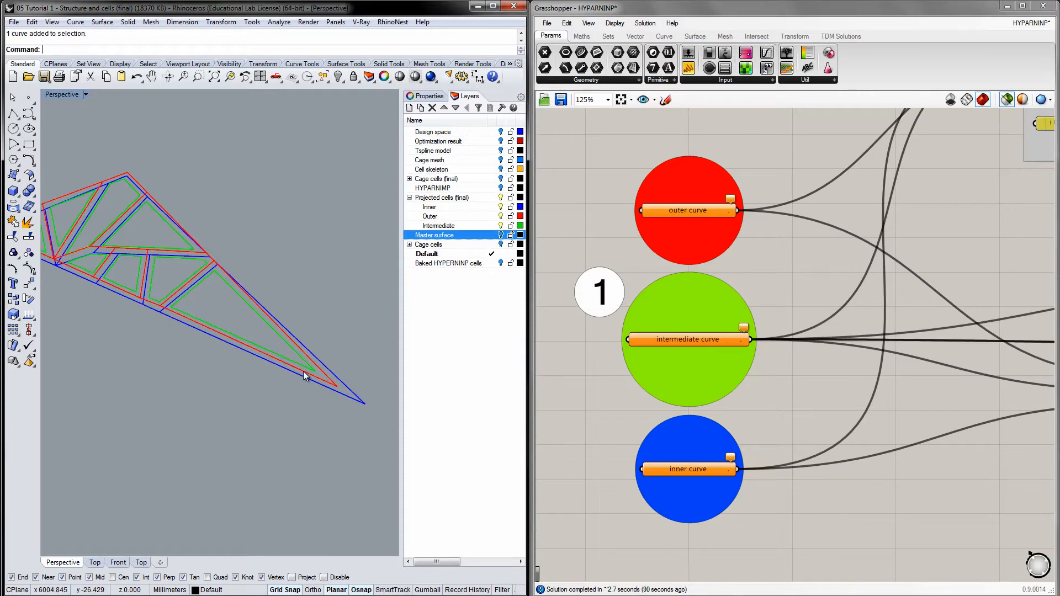
Assign the pointed end cell's red curve to the outer curve parameter
left_click(324, 380)
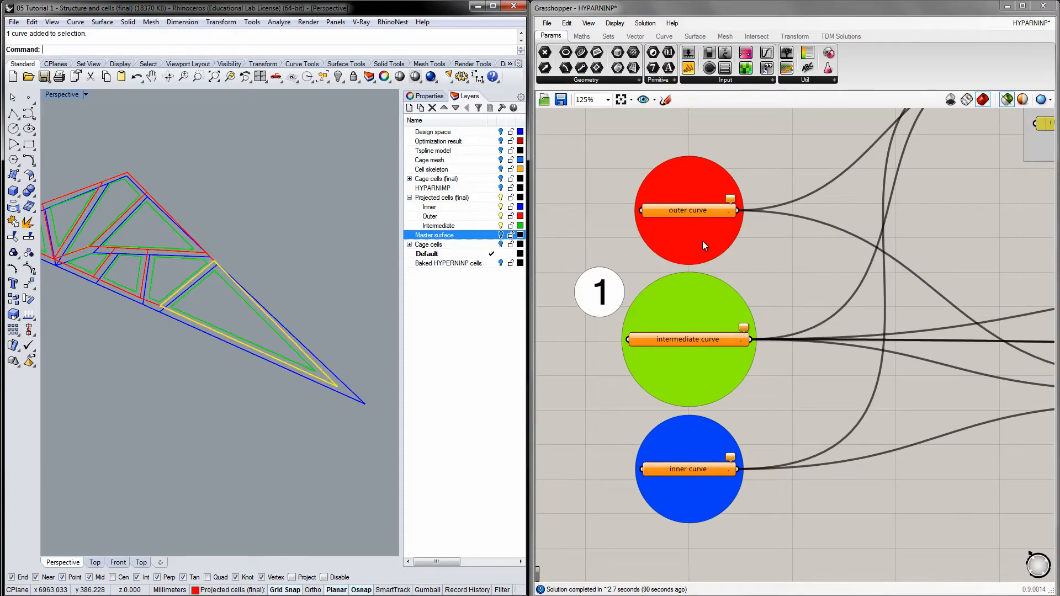
right_click(684, 211)
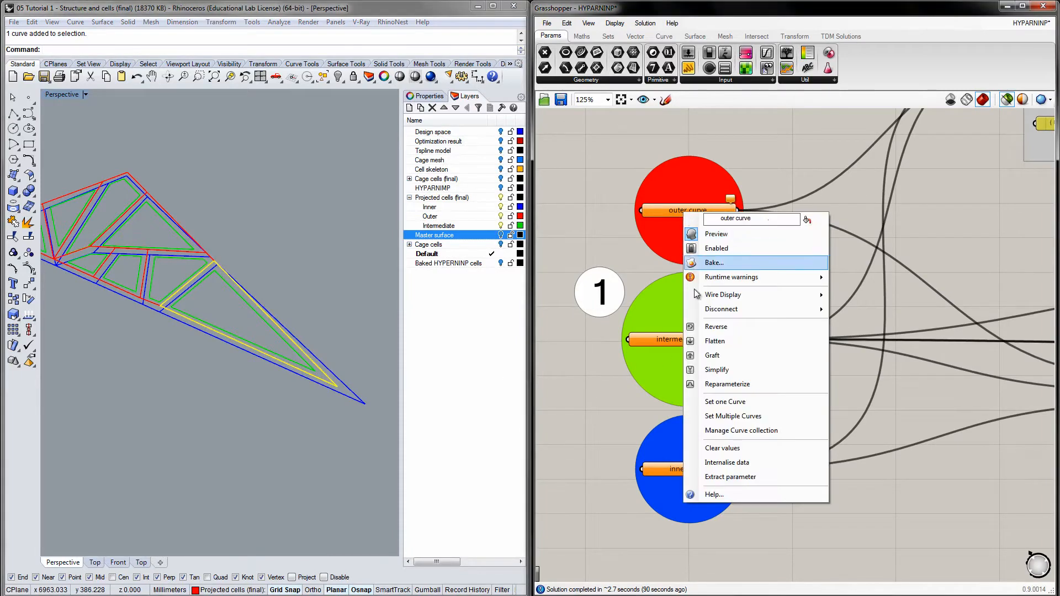
left_click(709, 400)
left_click(349, 419)
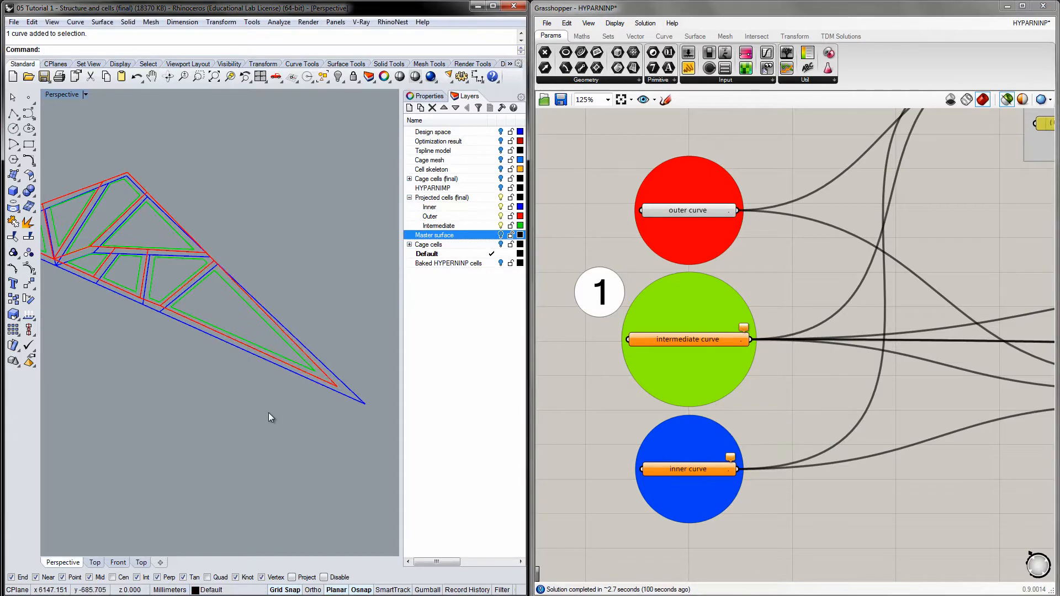
Assign the pointed end cell's green curve to the intermediate curve parameter
left_click(298, 366)
right_click(668, 335)
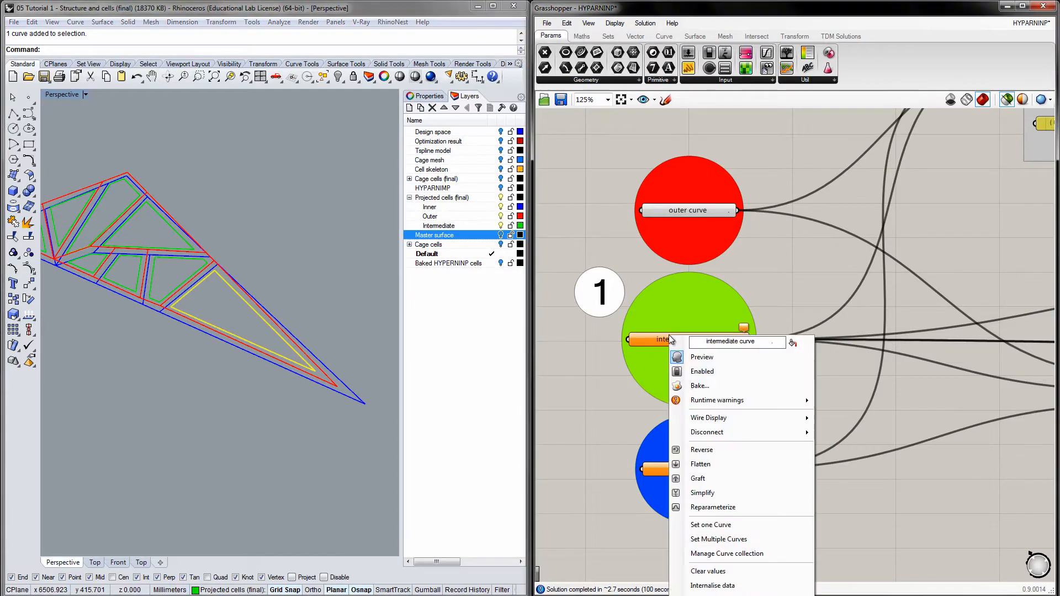
left_click(711, 524)
left_click(250, 422)
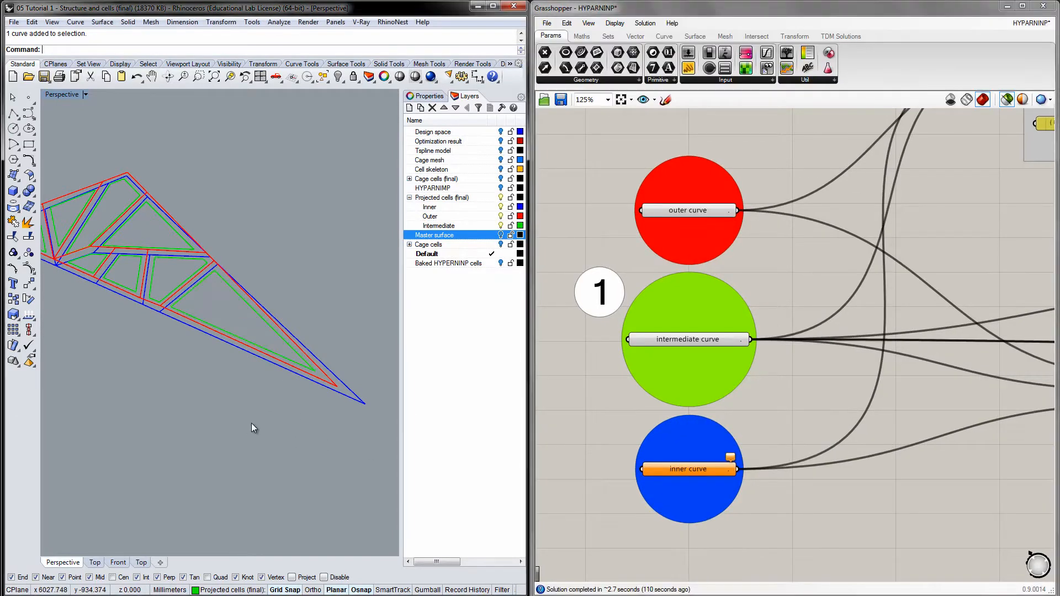
Assign the pointed end cell's blue curve to the inner curve parameter
left_click(337, 394)
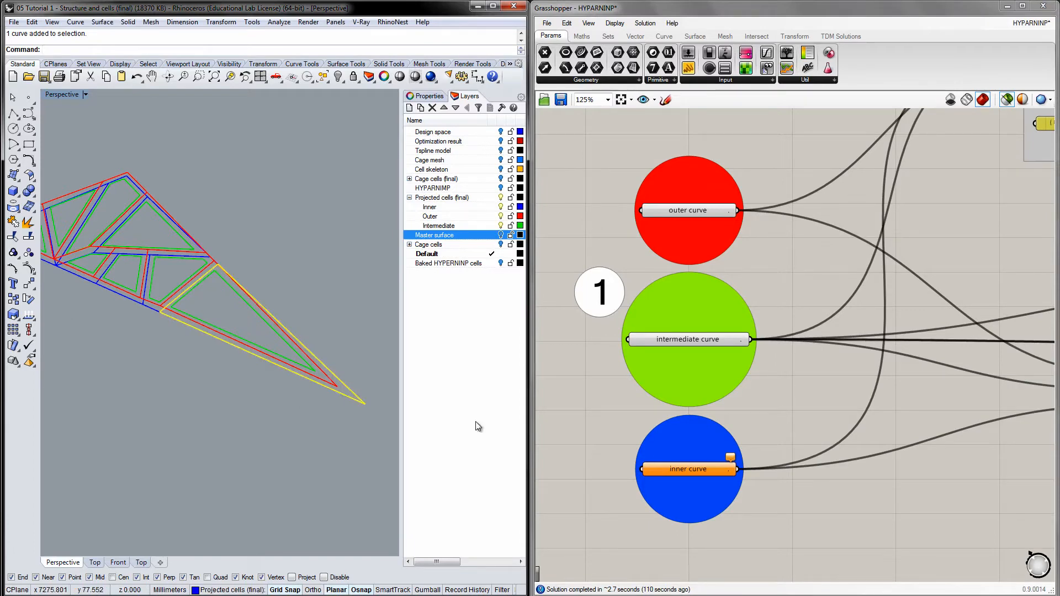
right_click(670, 472)
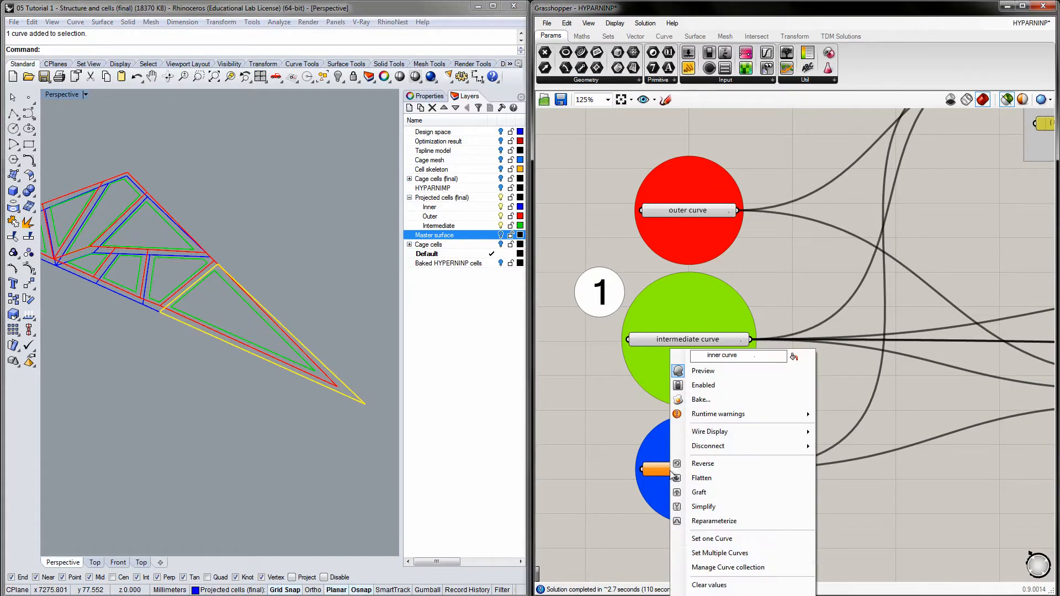
left_click(711, 538)
Preview the Tag component's vertex numbers and check that they align across the end cell's three curves
right_click_drag(600, 413, 578, 419)
scroll(780, 387, "down", 3)
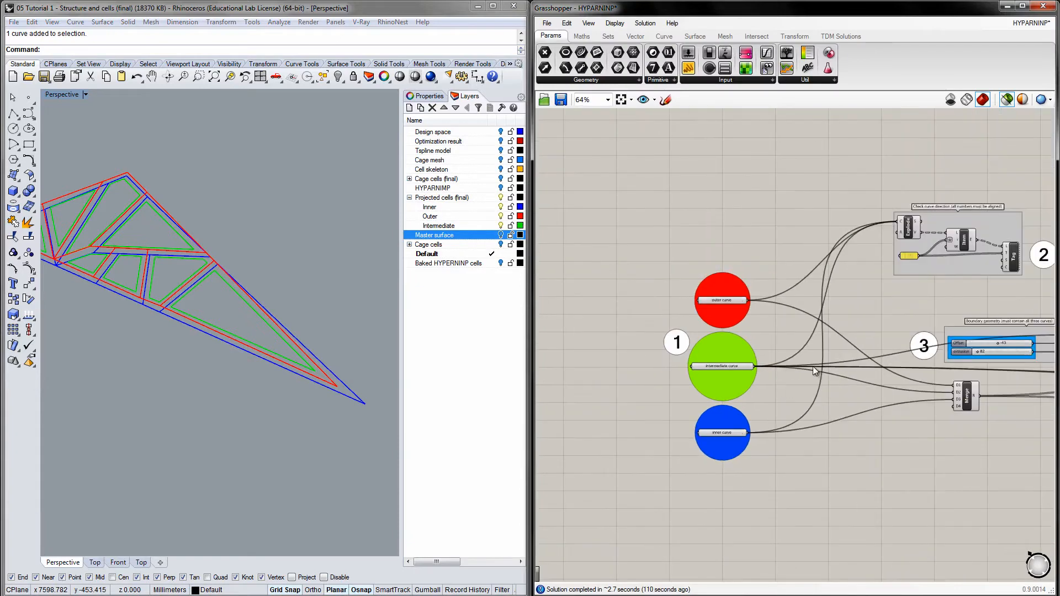
right_click_drag(894, 314, 808, 347)
scroll(874, 309, "up", 2)
right_click_drag(875, 310, 893, 332)
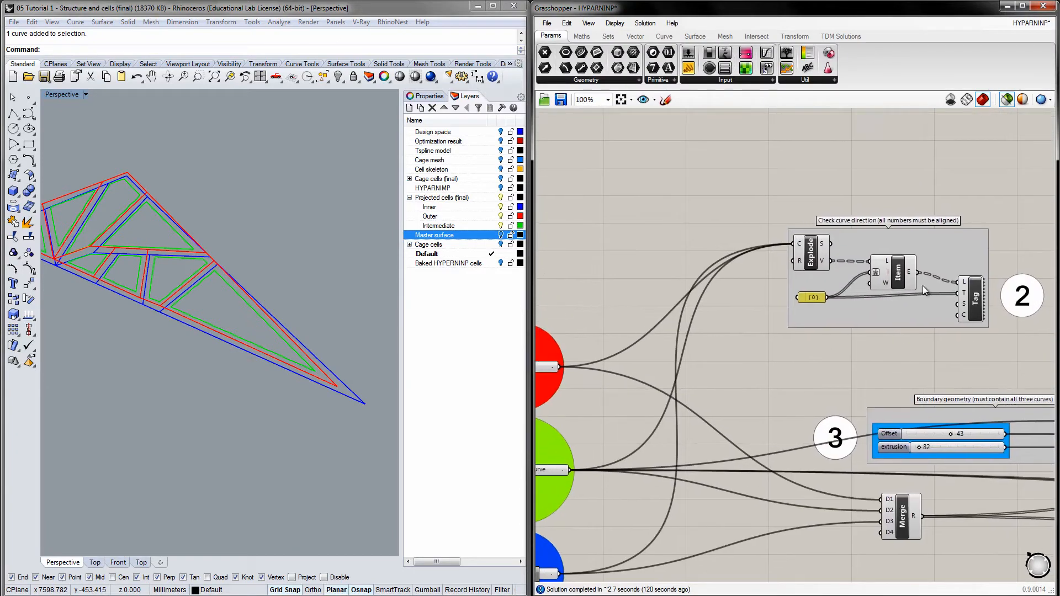
left_click(975, 300)
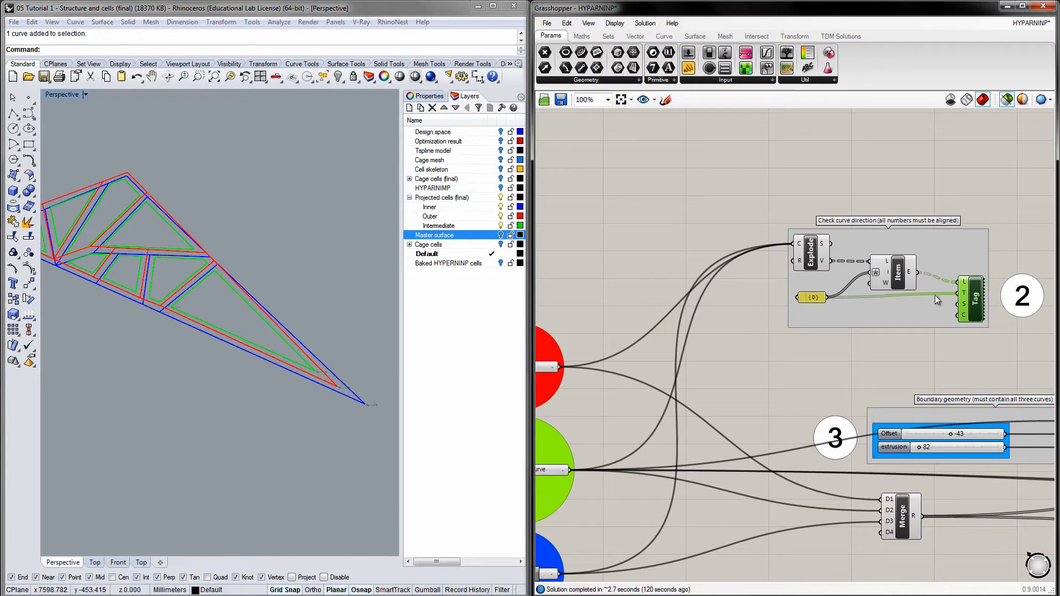
left_click(165, 337)
right_click_drag(165, 337, 264, 382)
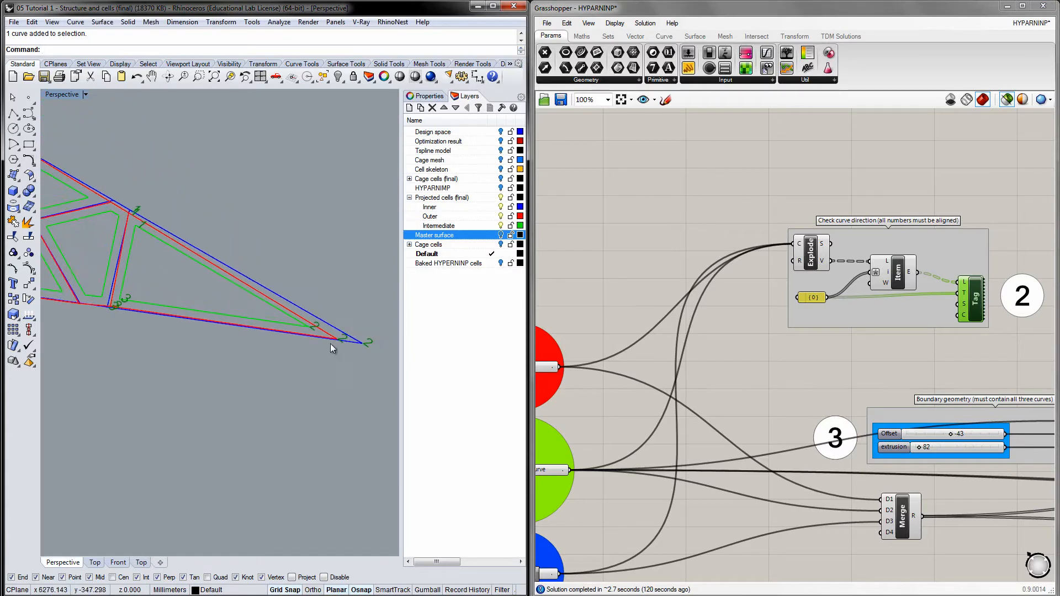
scroll(309, 326, "up", 2)
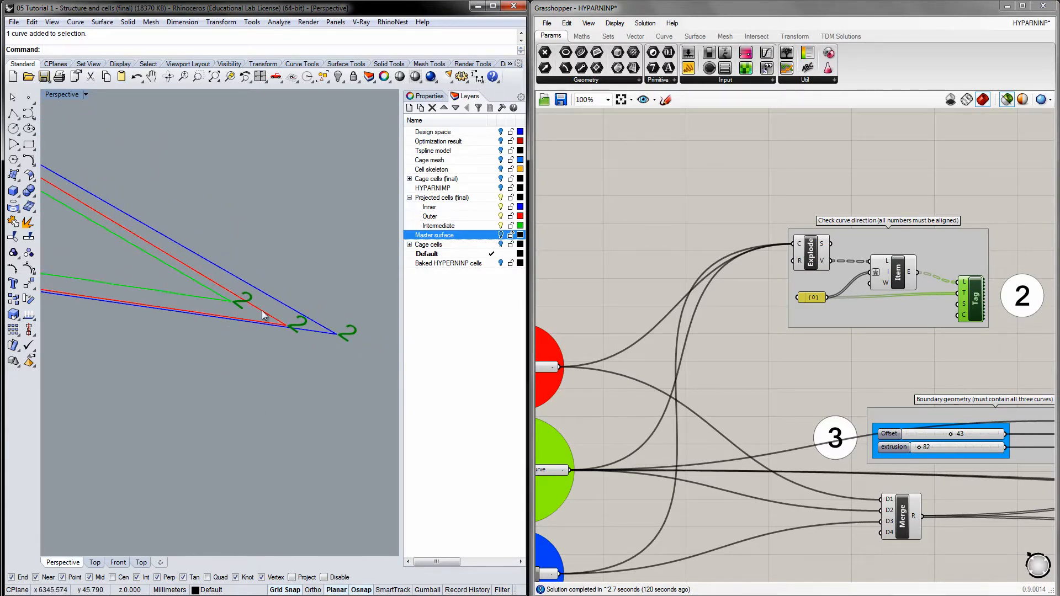
scroll(261, 351, "down", 2)
scroll(271, 353, "up", 4)
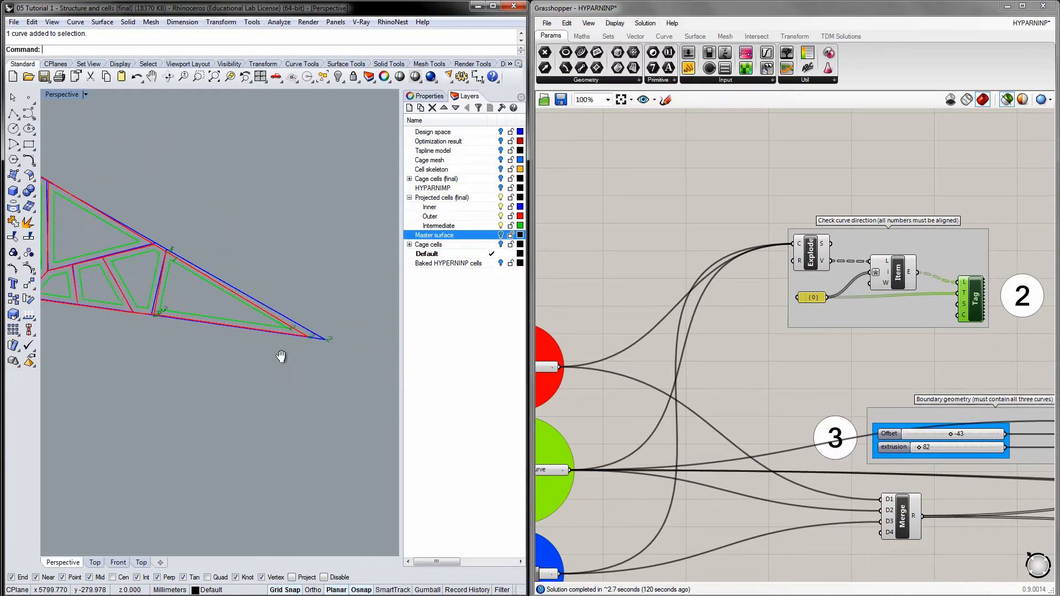
scroll(229, 312, "down", 3)
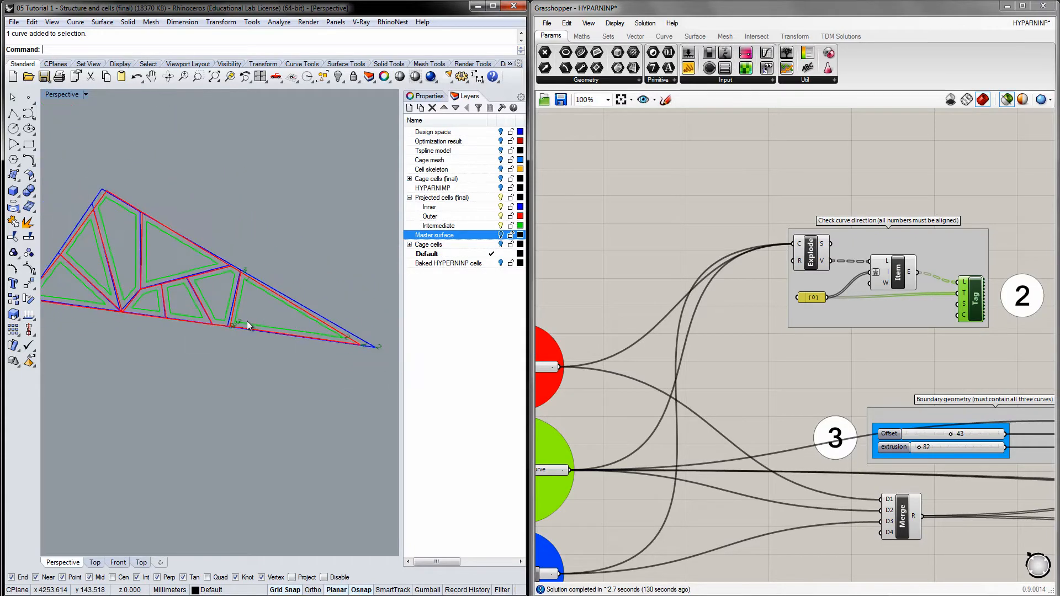
right_click_drag(247, 321, 206, 331, "shift")
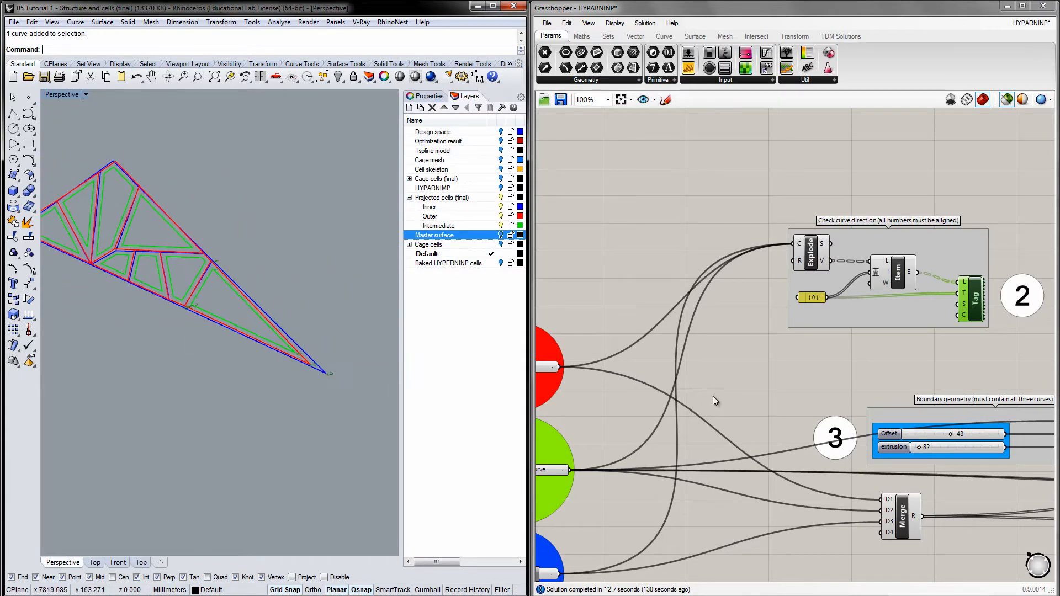
Preview the boundary component's geometry around the end cell's curves
right_click_drag(769, 385, 623, 277)
scroll(703, 293, "up", 1)
right_click_drag(702, 294, 660, 272)
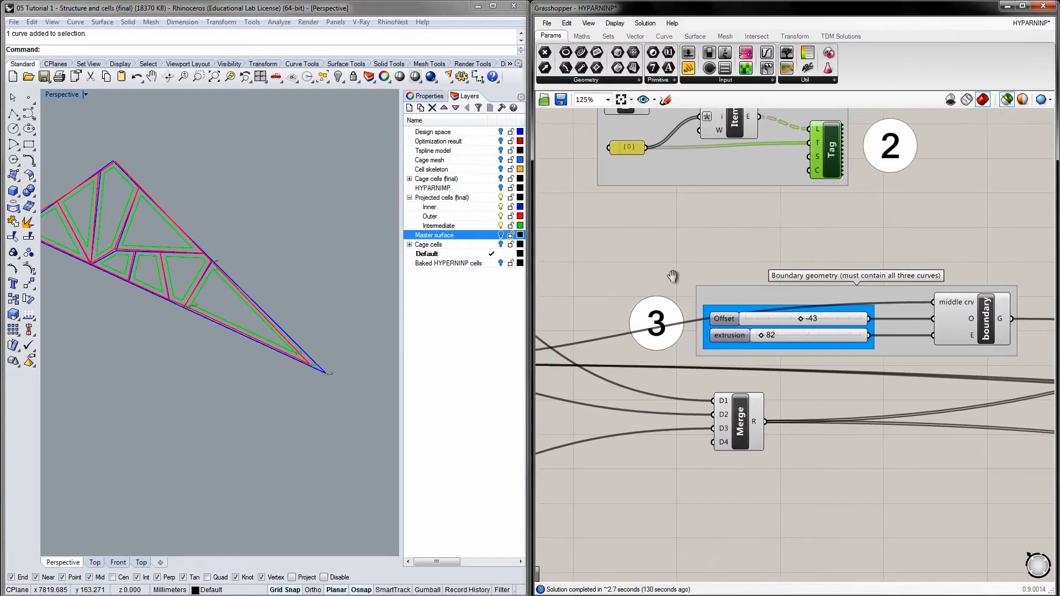
left_click(959, 313)
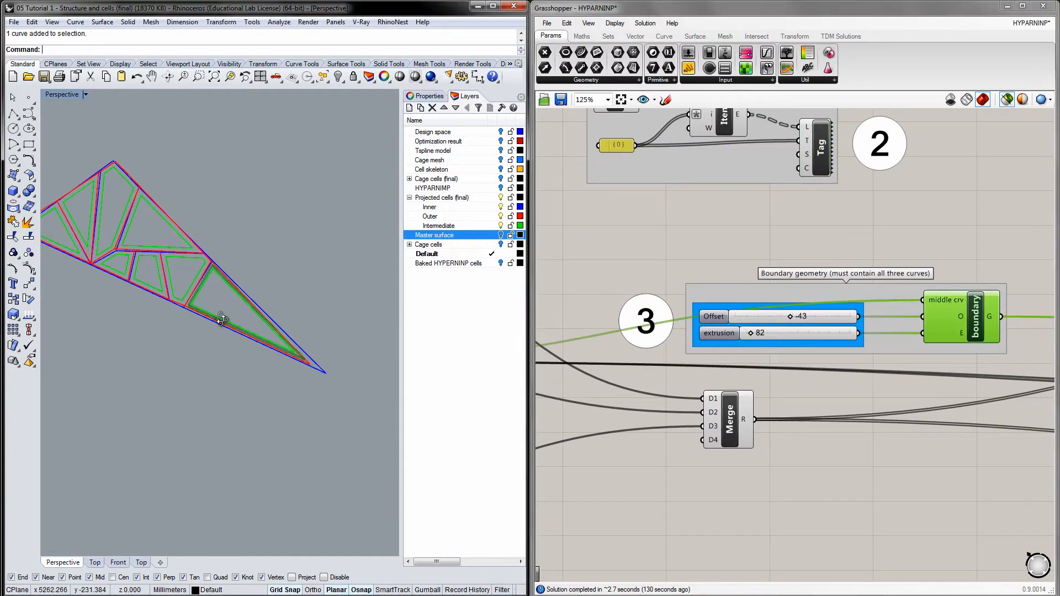
Set the boundary geometry's Offset to -355 and its extrusion to 361 so it contains all three curves
right_click_drag(221, 318, 209, 337)
scroll(787, 341, "up", 3)
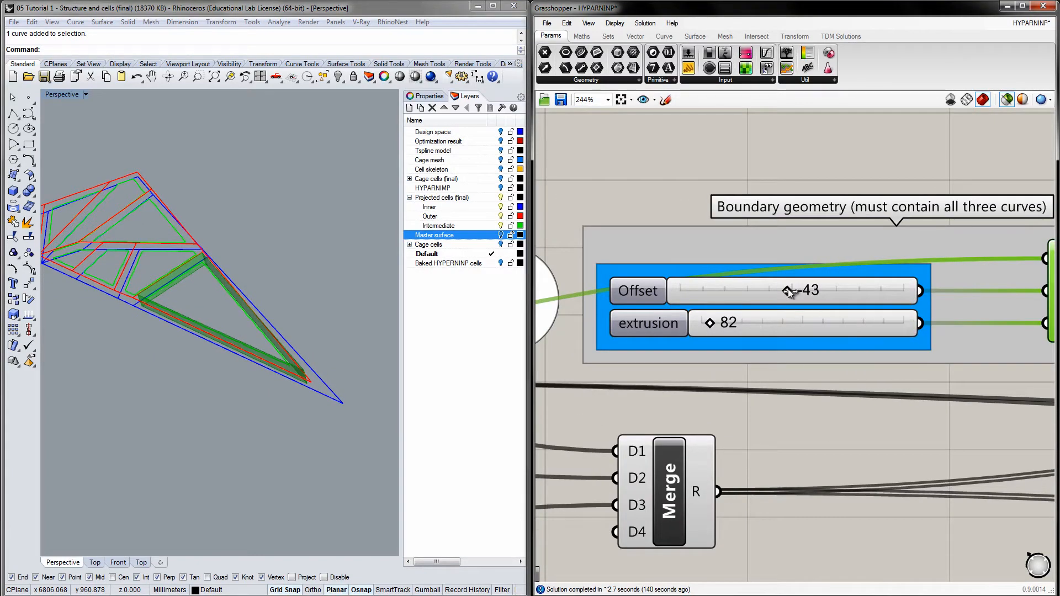
left_click_drag(788, 289, 752, 292)
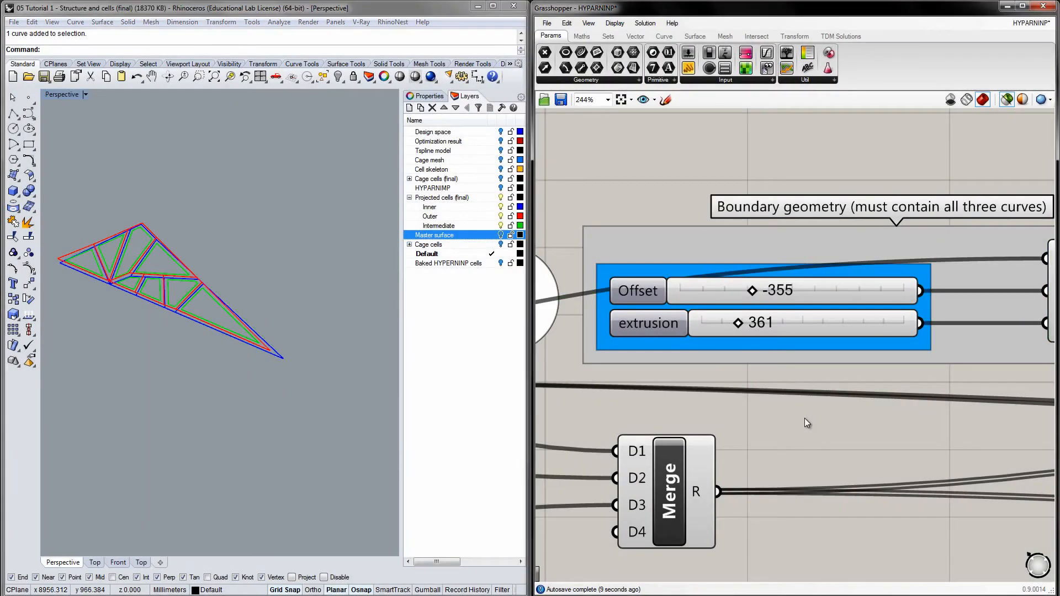
Preview the HYPARNINP geometry of the global fillet and raise the Master curvature above 100 to round the cell's corners more
scroll(720, 390, "down", 6)
right_click_drag(757, 398, 699, 403)
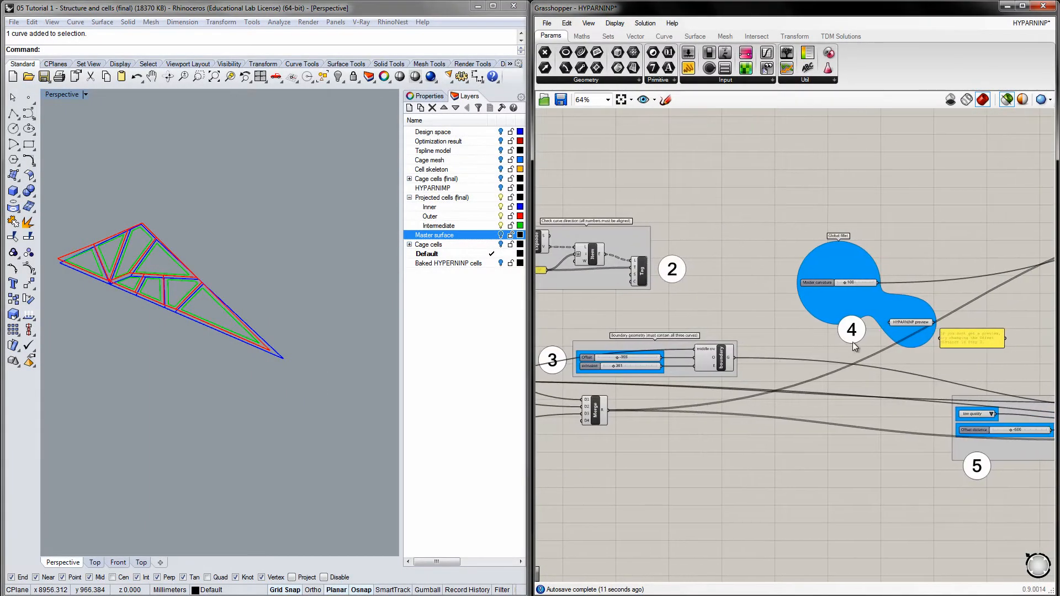
scroll(869, 324, "up", 4)
right_click_drag(866, 329, 714, 378)
right_click_drag(212, 360, 220, 370)
left_click(793, 374)
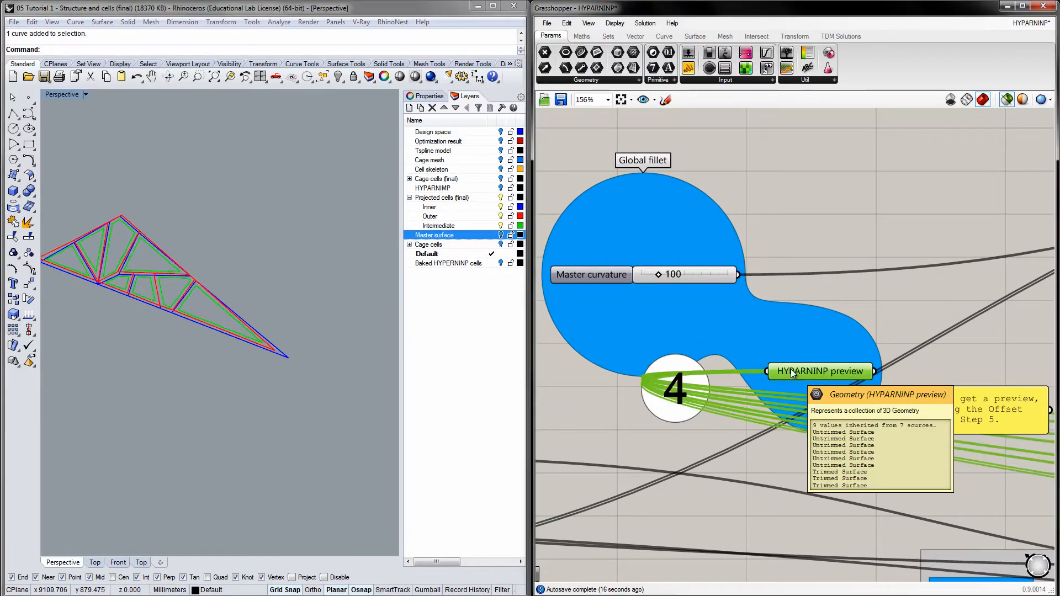
right_click_drag(201, 315, 213, 330)
scroll(234, 334, "up", 9)
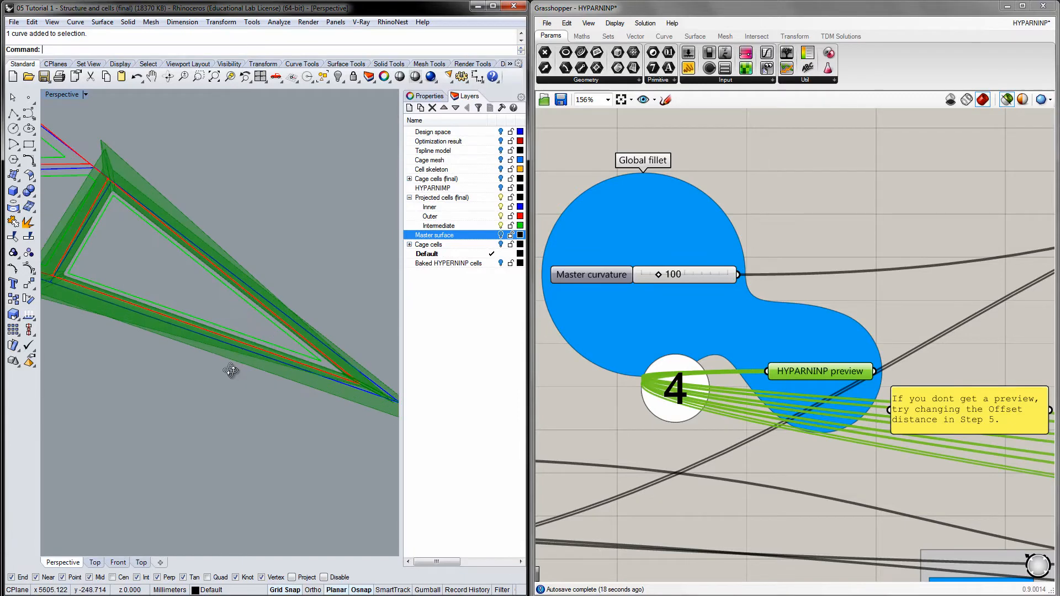
right_click_drag(230, 369, 215, 388)
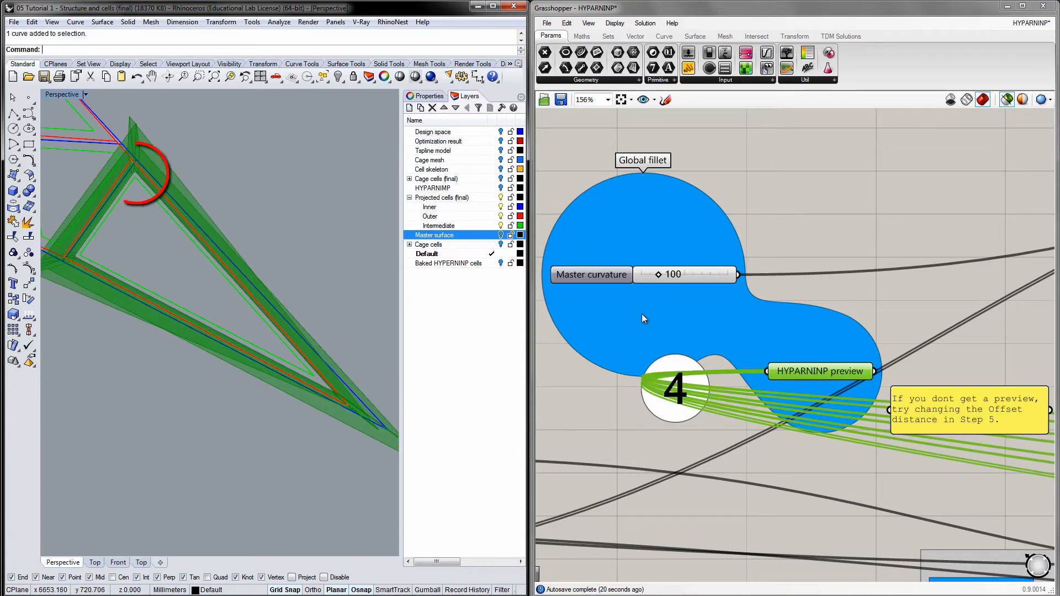
left_click_drag(657, 276, 712, 279)
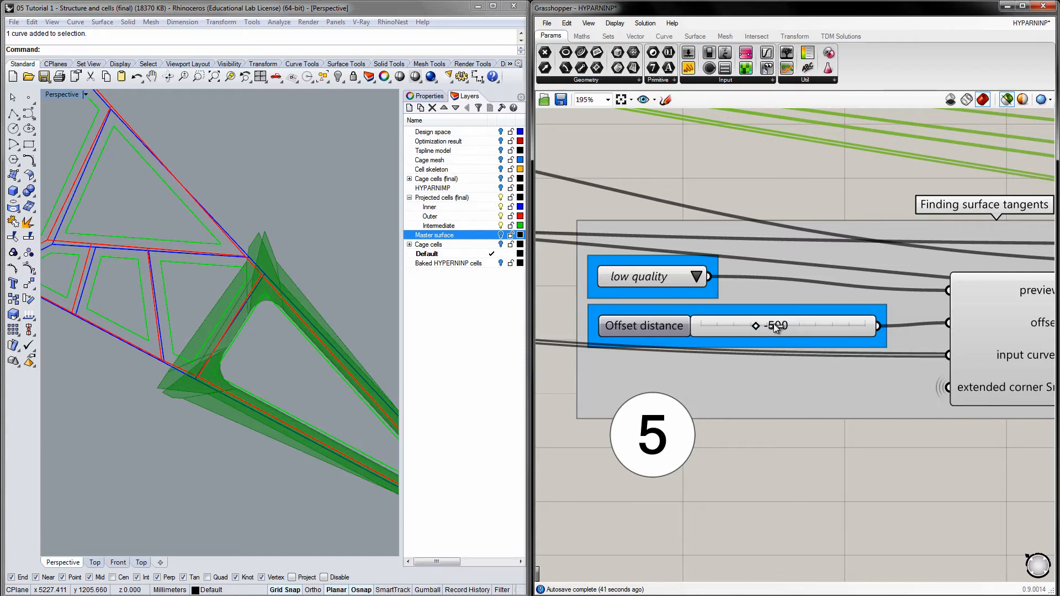
Set the Offset distance for finding the surface tangents to -419
left_click_drag(776, 326, 752, 327)
right_click_drag(297, 383, 170, 324, "shift")
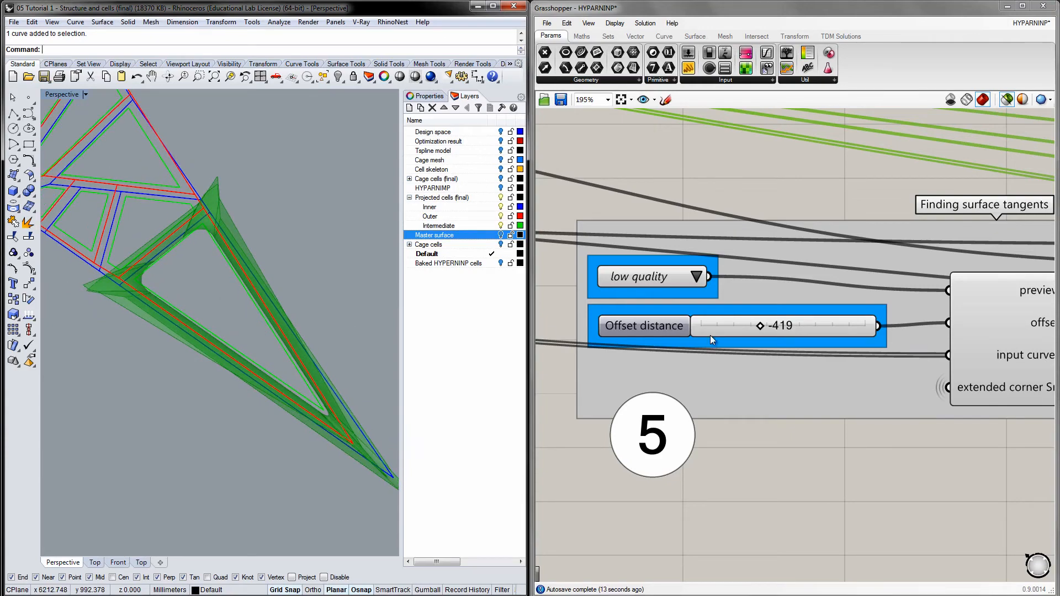
Preview the local fillet's HYPARNINP geometry and its Corner ID numbers to identify the end cell's corners
scroll(754, 353, "down", 6)
scroll(708, 346, "up", 5)
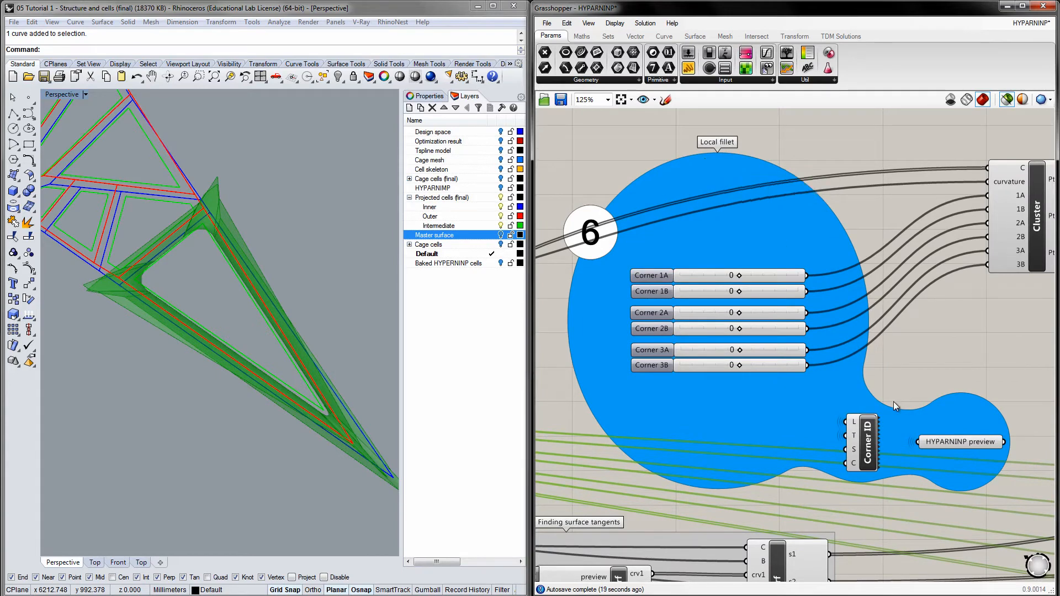
left_click(933, 440)
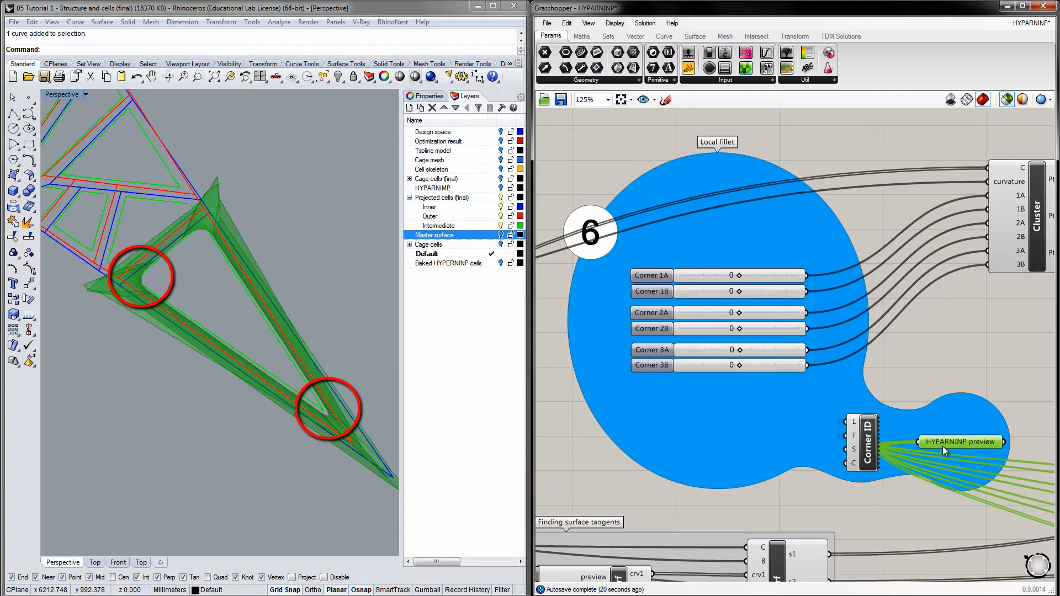
left_click(864, 408)
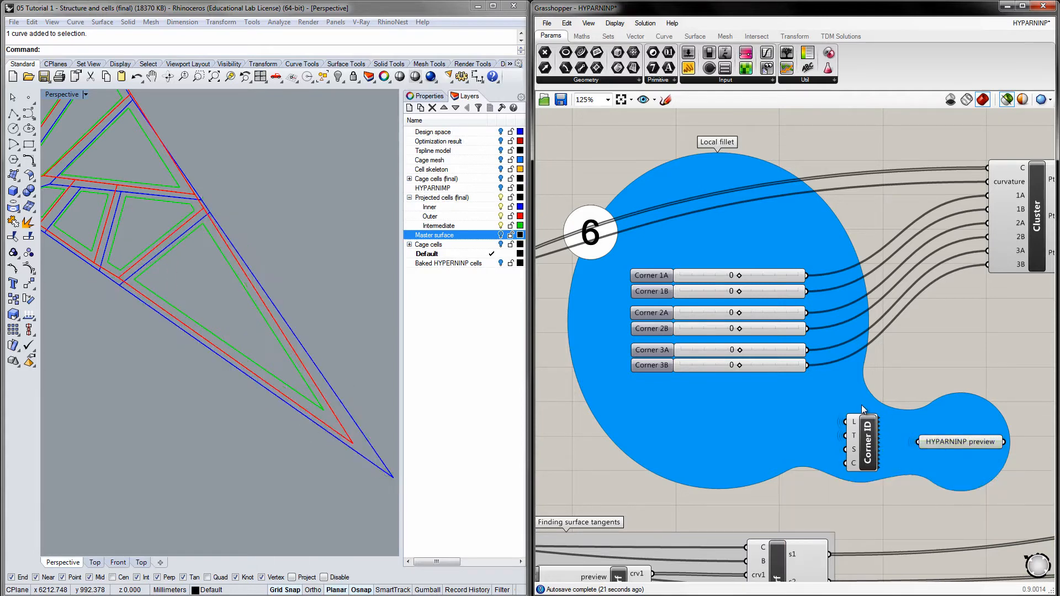
left_click(861, 436)
scroll(274, 427, "up", 5)
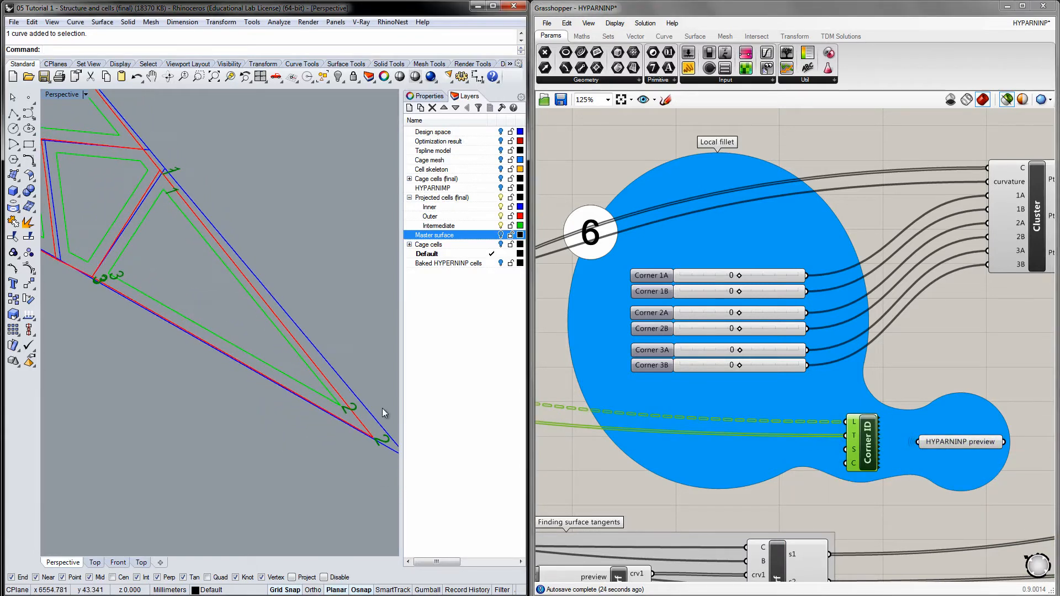
right_click_drag(291, 397, 290, 362)
Set the local fillet's Corner 2A and Corner 2B values to 300 and preview the HYPARNINP cell again
left_click(957, 443)
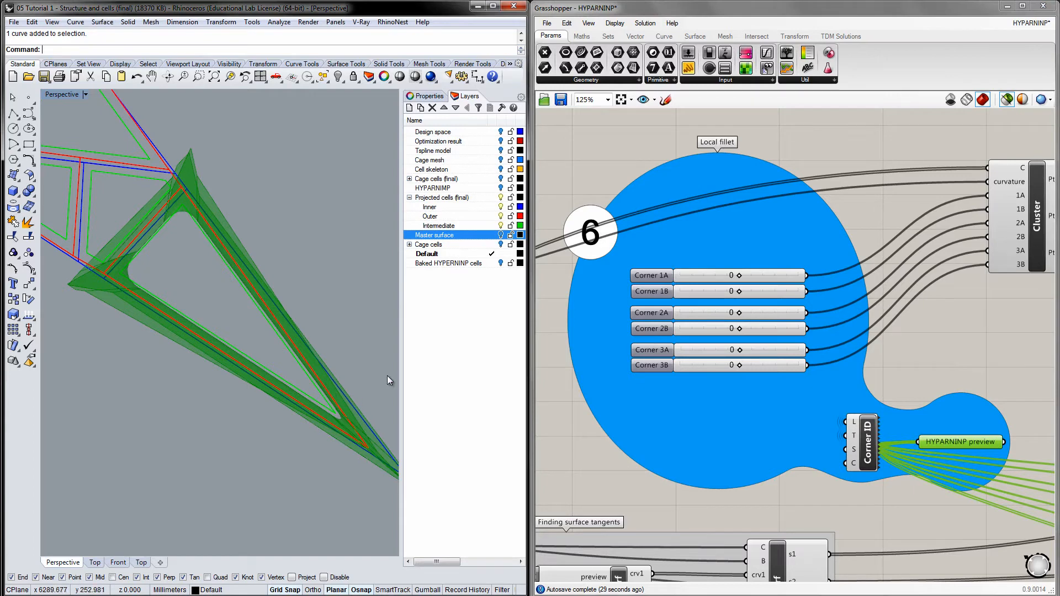
right_click_drag(674, 324, 694, 313)
scroll(694, 313, "up", 3)
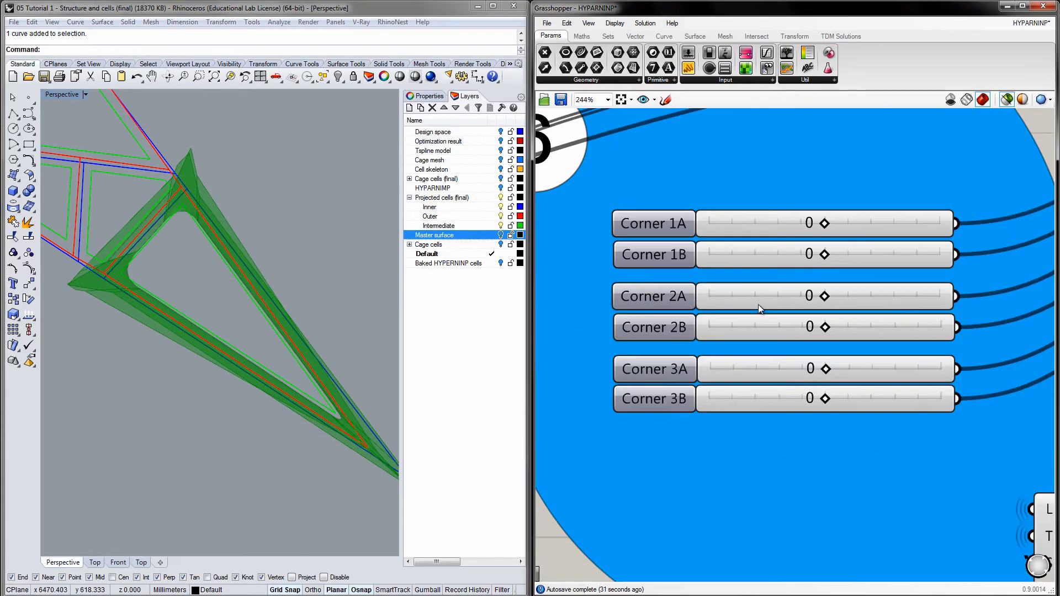
double_click(793, 299)
type("300")
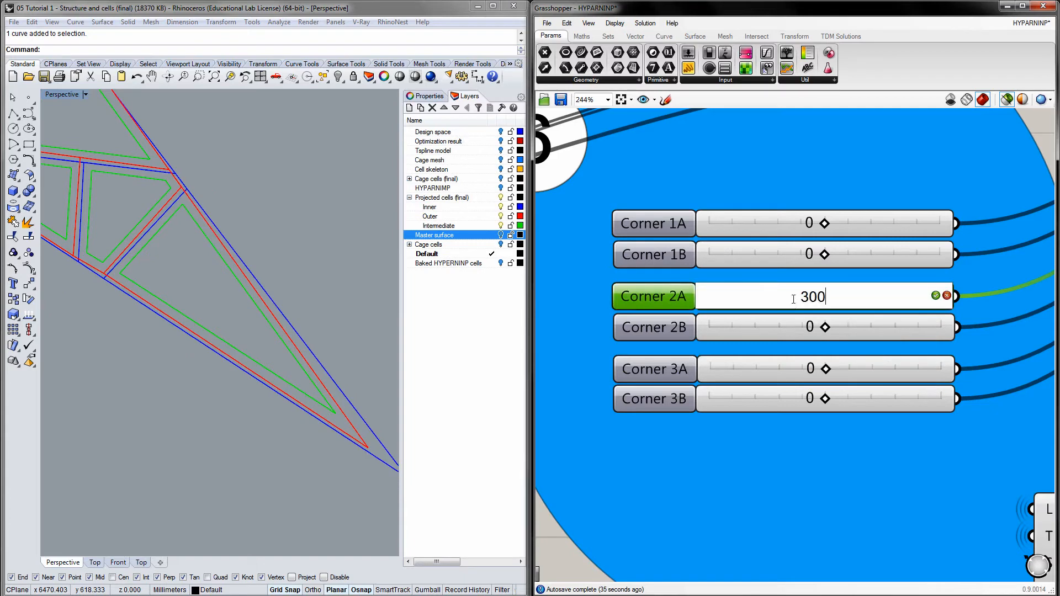
key("Return")
double_click(784, 326)
type("300")
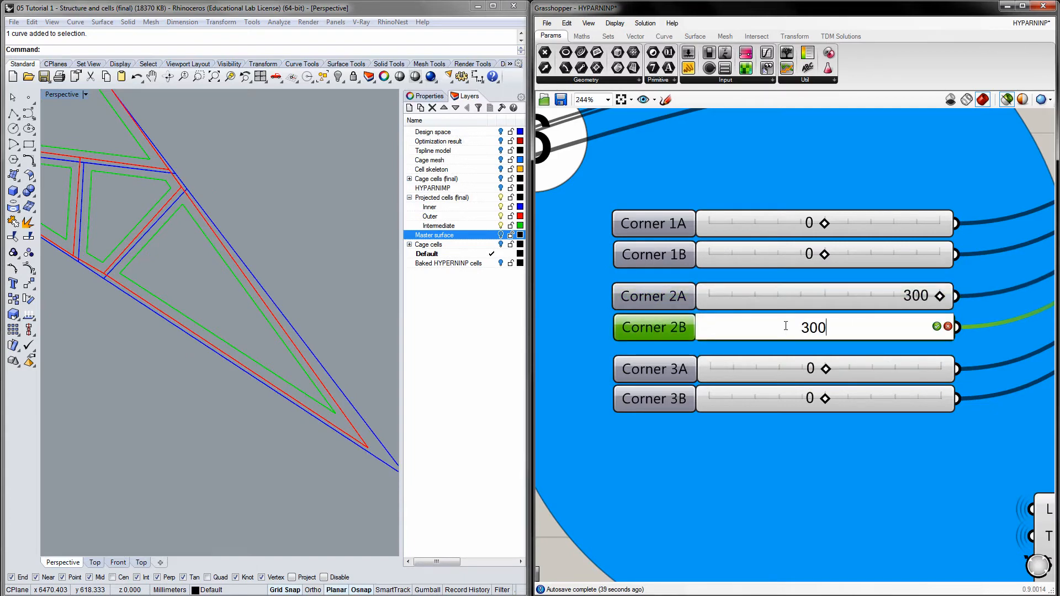
key("Return")
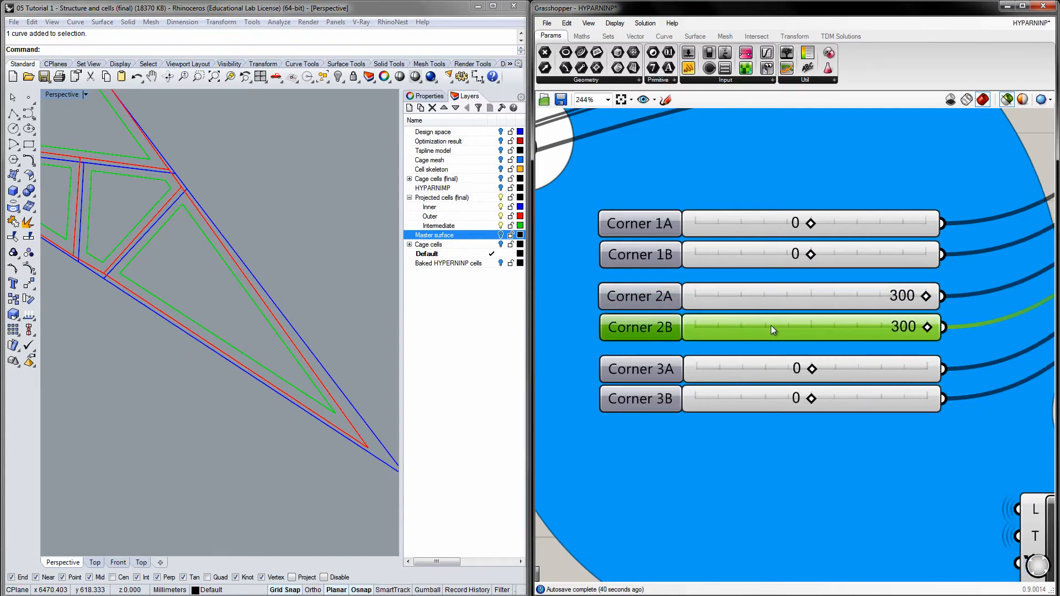
scroll(772, 326, "down", 3)
left_click(985, 438)
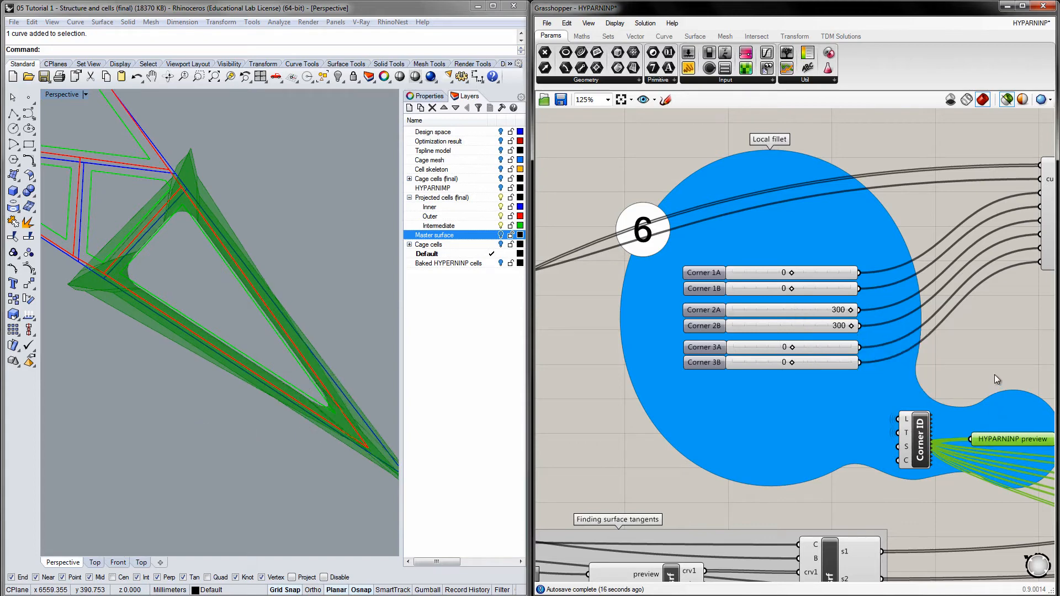
Preview the outer srf component and check whether its surfaces lie between the green and red curves
right_click_drag(994, 374, 531, 211)
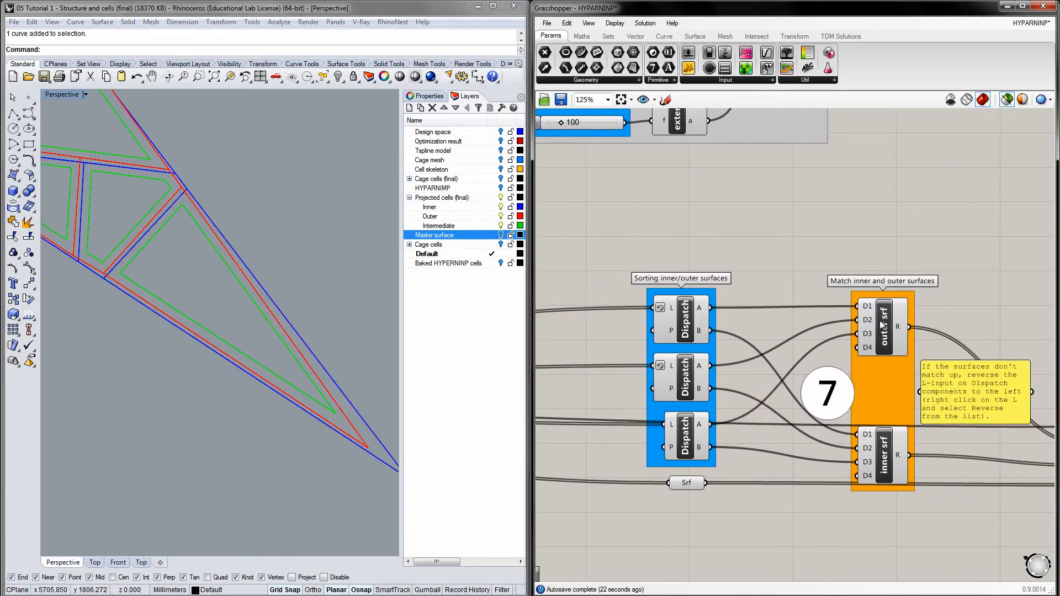
left_click(883, 321)
right_click_drag(253, 387, 281, 349)
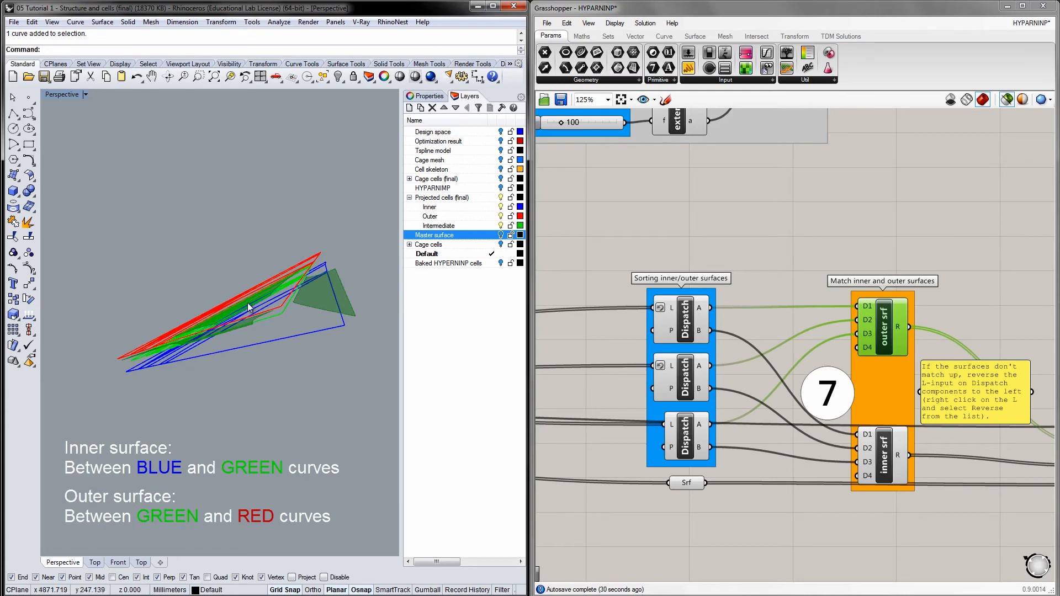
right_click_drag(248, 308, 262, 315)
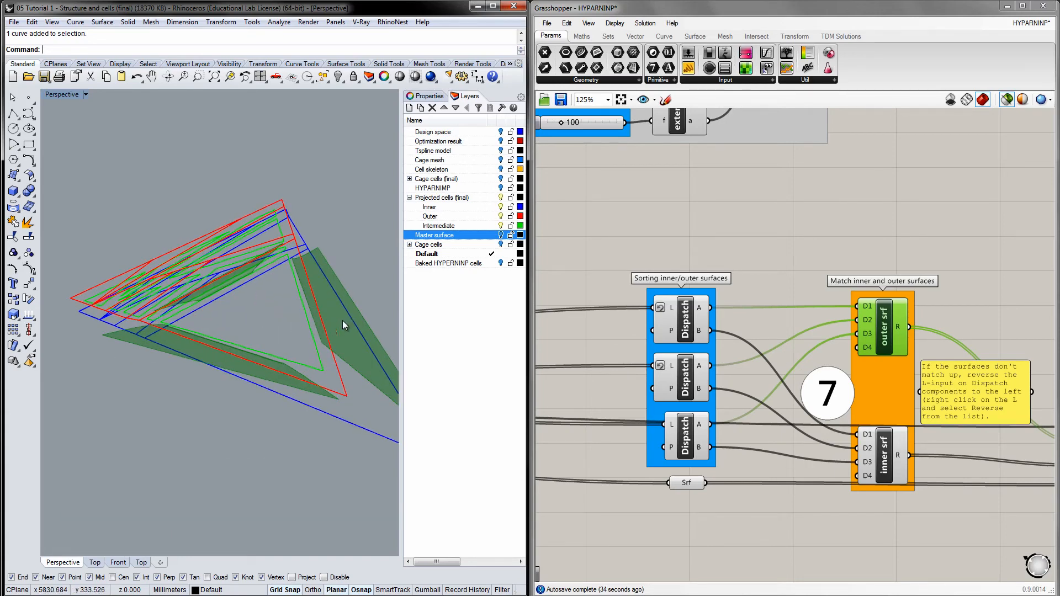
Turn off Reverse on the L input of the first Dispatch component that sorts the inner and outer surfaces
left_click(673, 323)
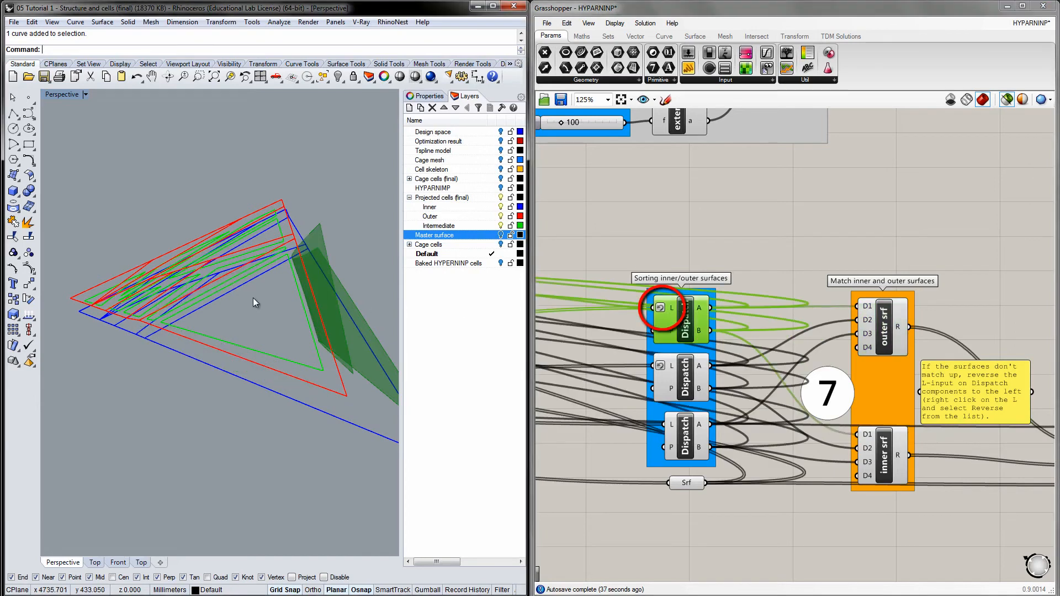
right_click(660, 310)
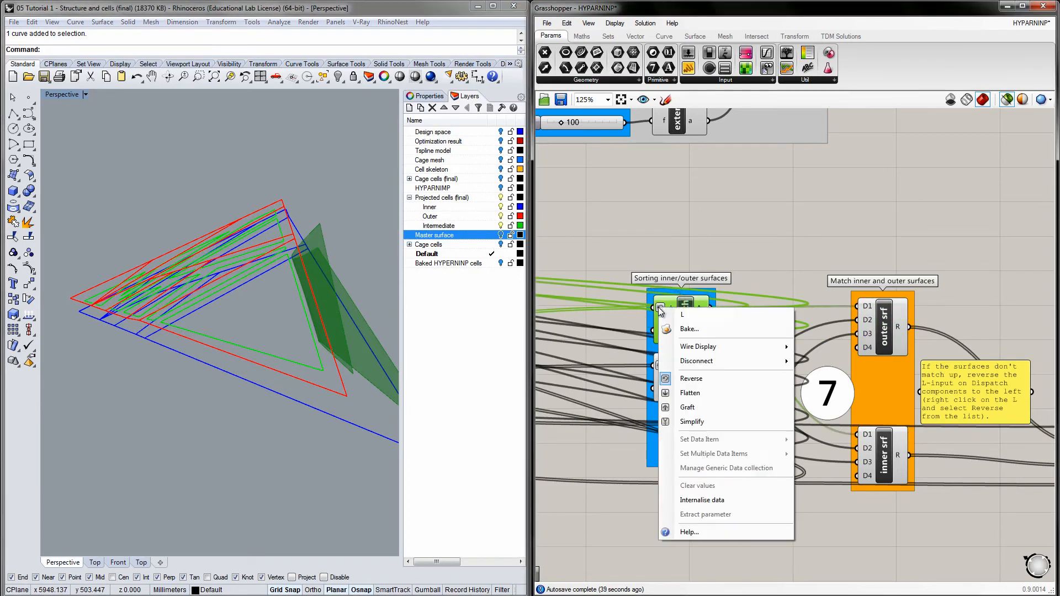
left_click(691, 379)
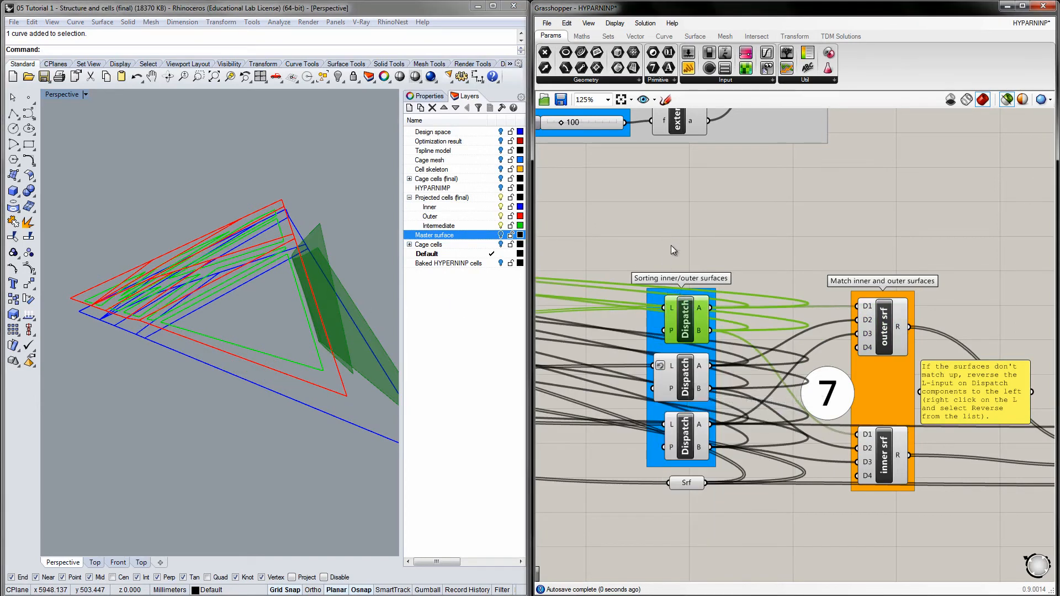
Preview the outer srf and inner srf components again to check that the surfaces on all three sides match
left_click(671, 245)
left_click(891, 320)
right_click_drag(149, 321, 165, 334)
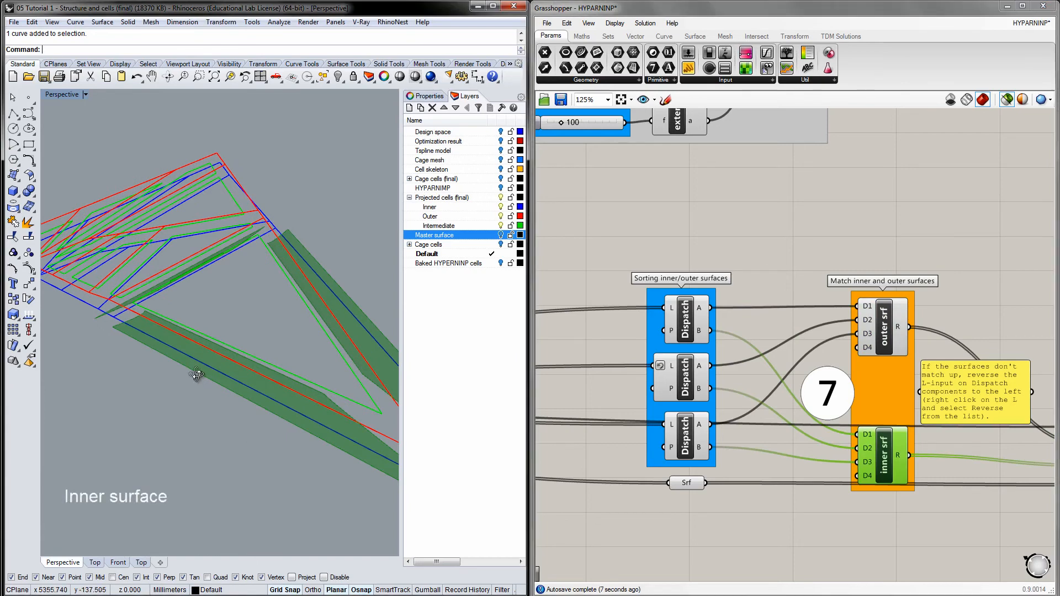
right_click_drag(196, 374, 205, 387)
Preview the trimmed HYPARNINP cell from the Join component and inspect it around the end cell
right_click_drag(767, 423, 711, 397)
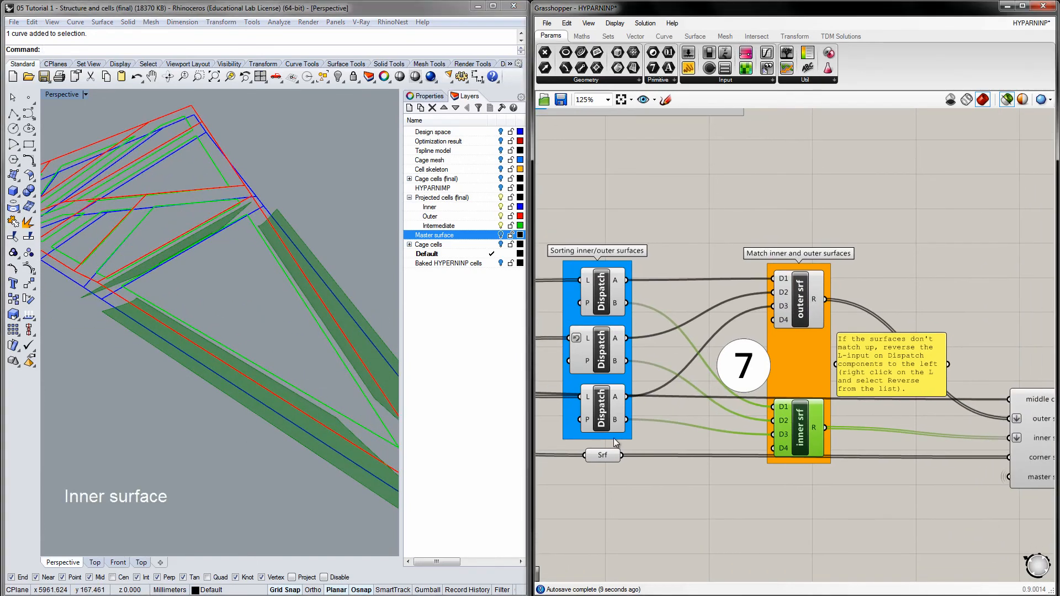
right_click_drag(899, 441, 610, 400)
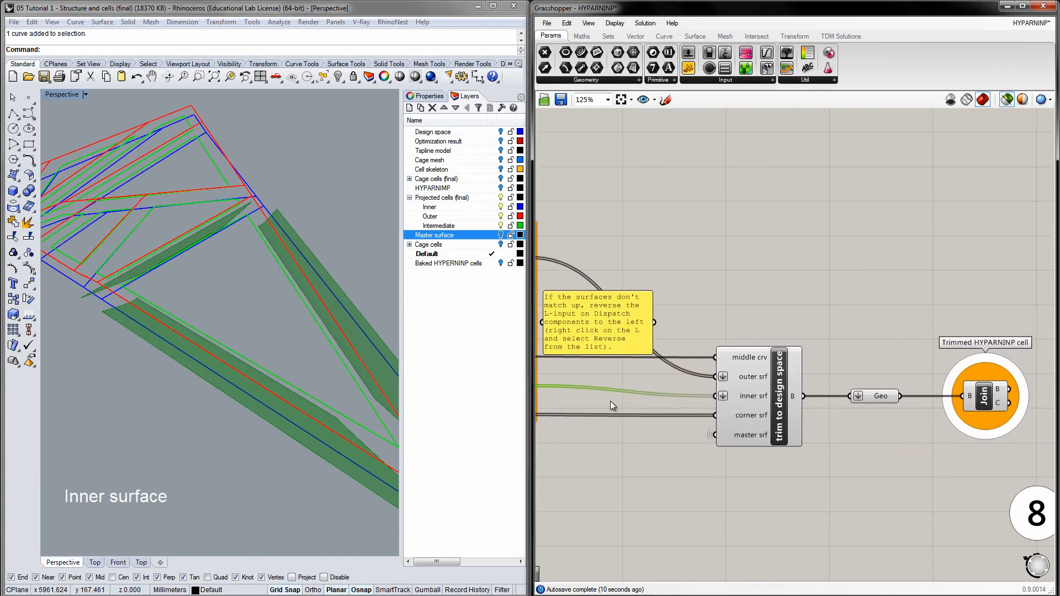
left_click(983, 400)
right_click_drag(236, 321, 208, 319)
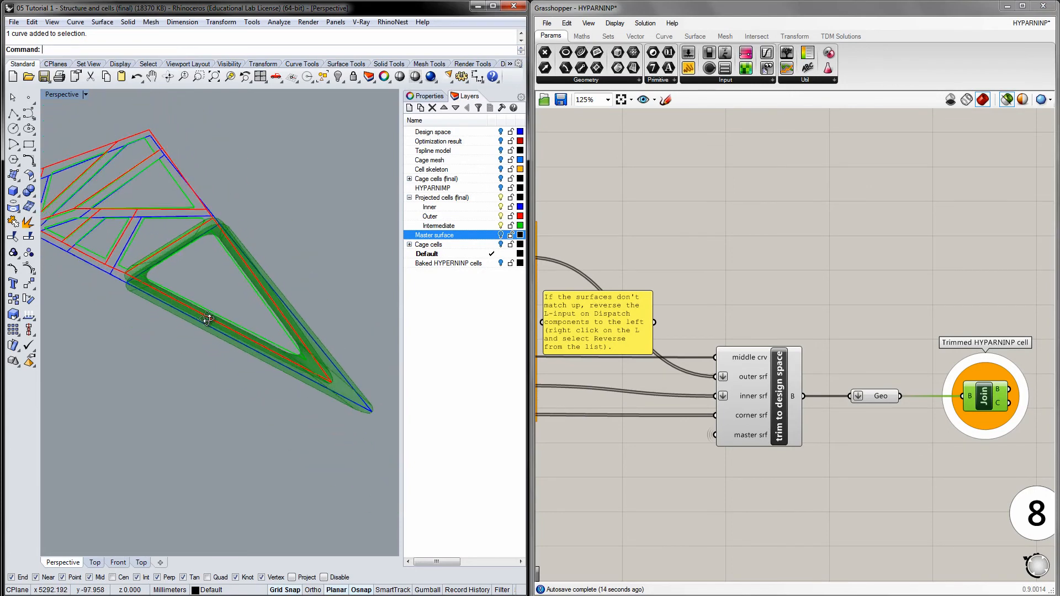
Bake the joined trimmed HYPARNINP cell onto the Baked HYPERNINP cells layer
right_click(981, 400)
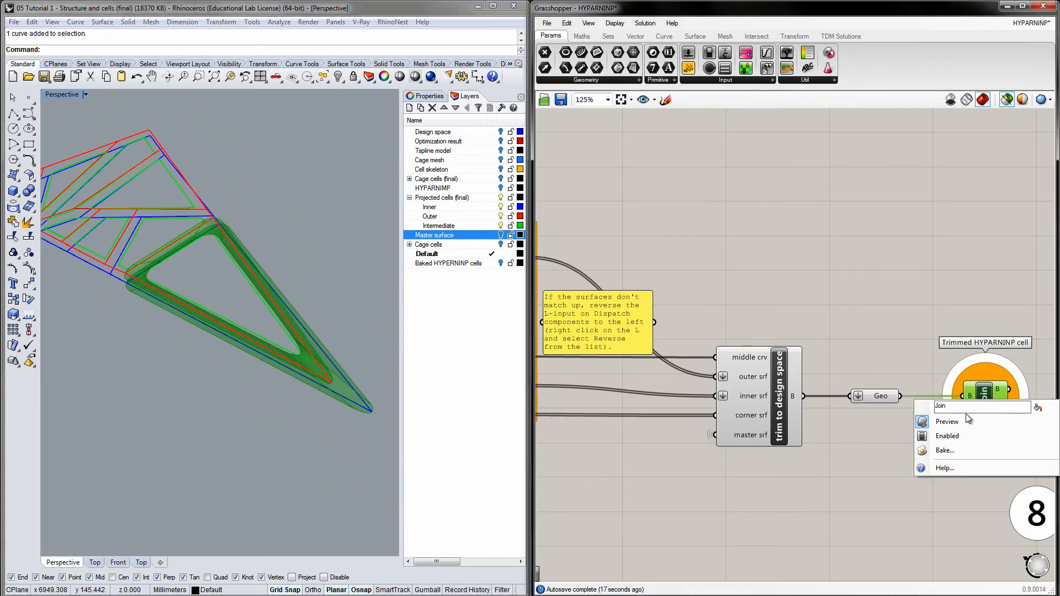
left_click(926, 451)
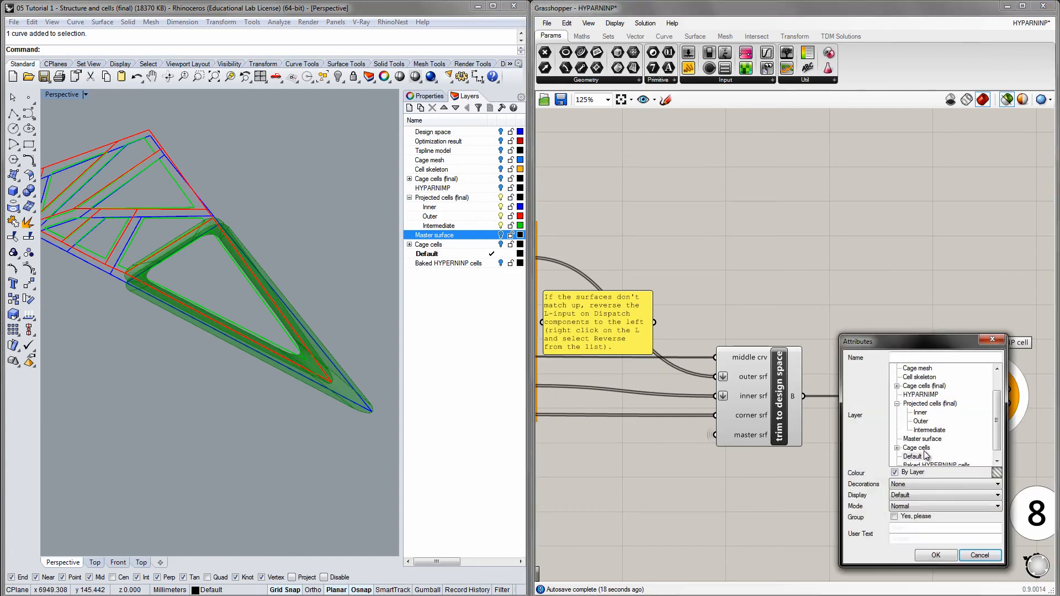
left_click_drag(1000, 428, 1000, 448)
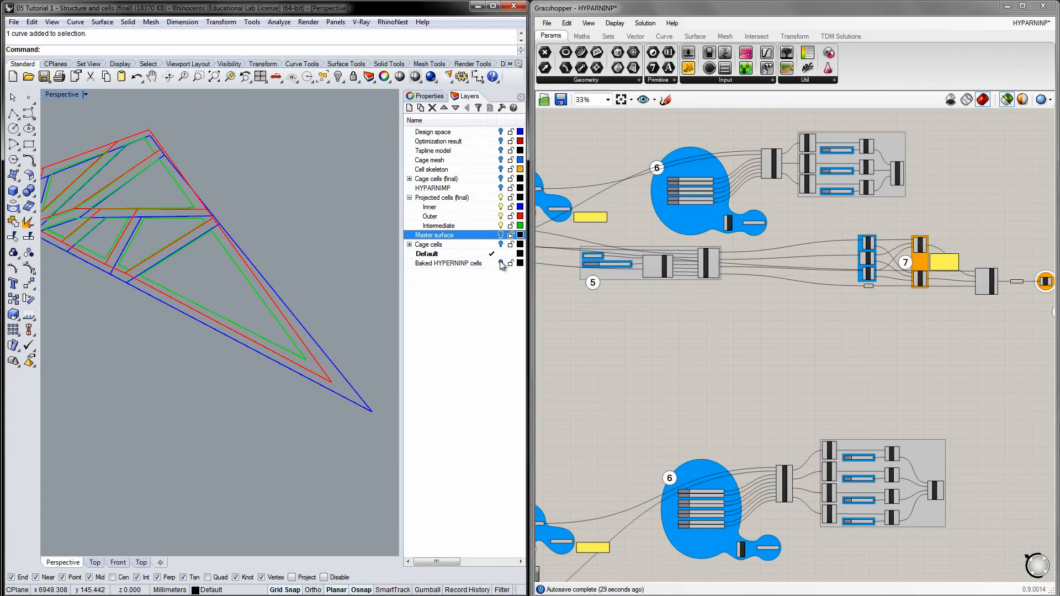
Hide the Projected cells (final) layer and show the Baked HYPERNINP cells layer in the Rendered display mode
right_click_drag(167, 344, 255, 348)
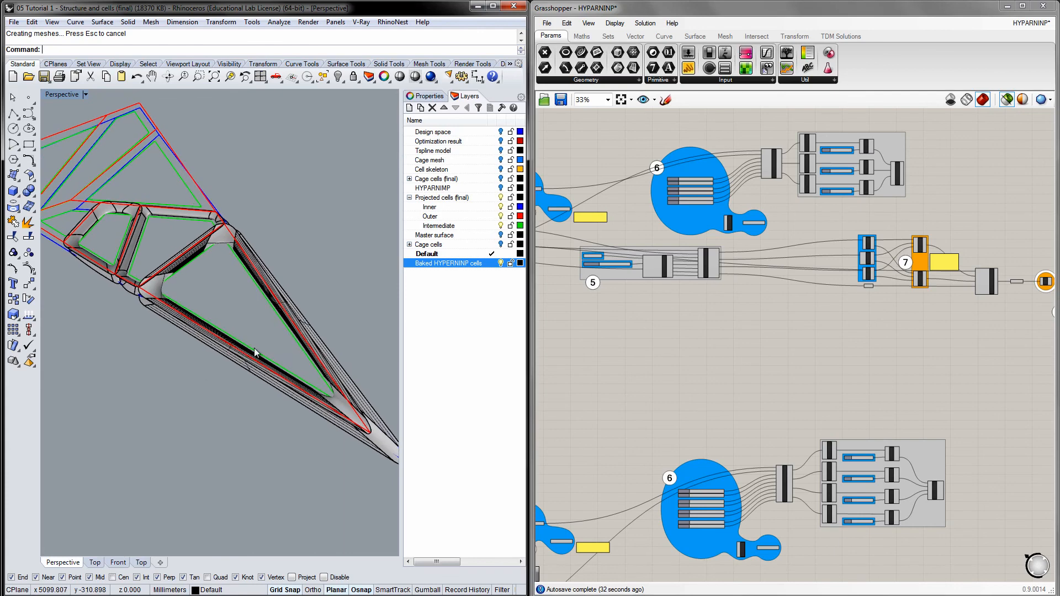
left_click(500, 197)
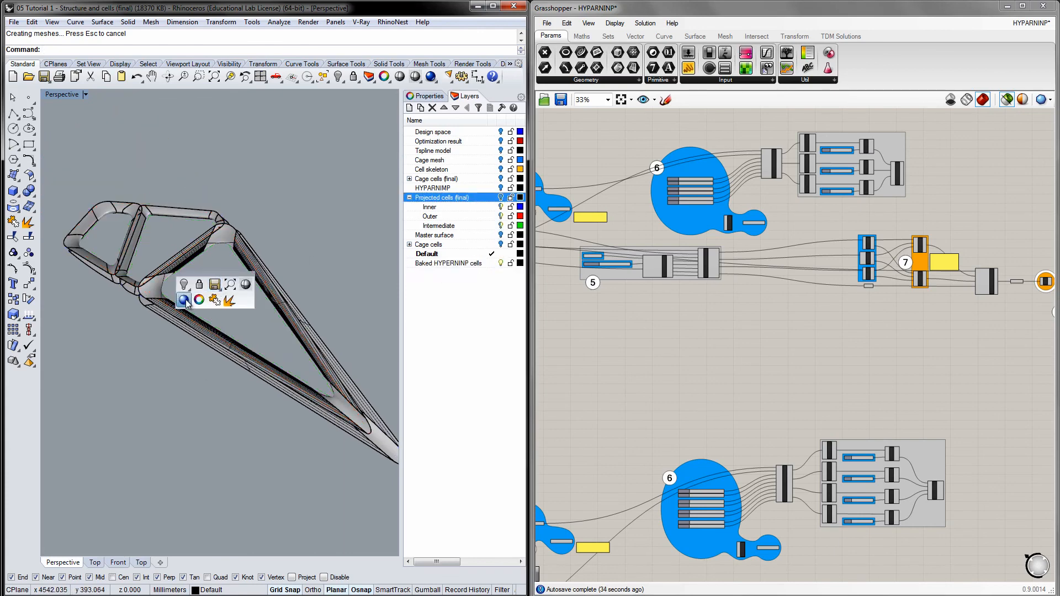
left_click(184, 300)
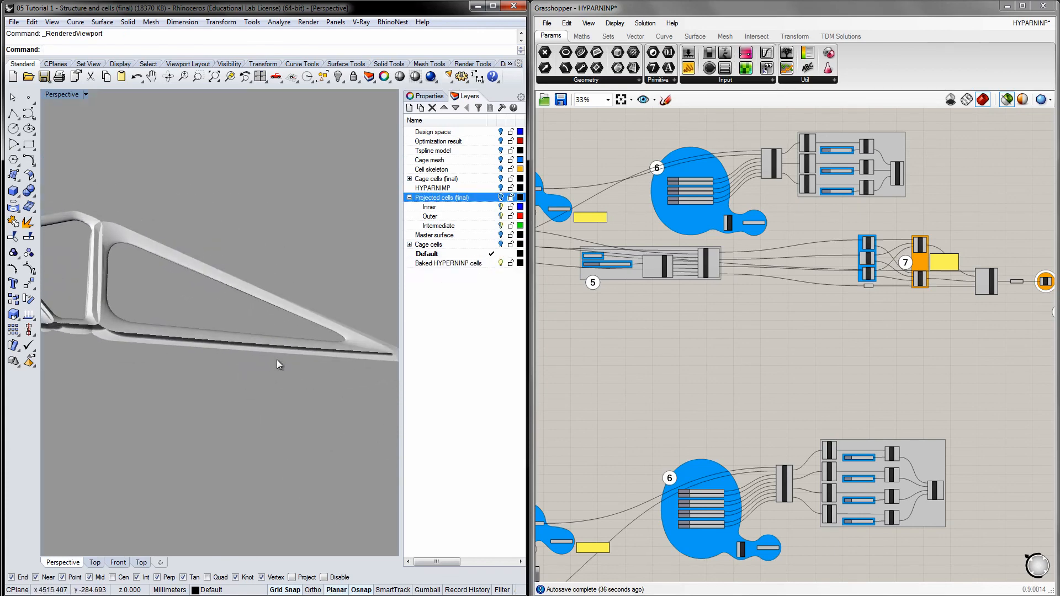